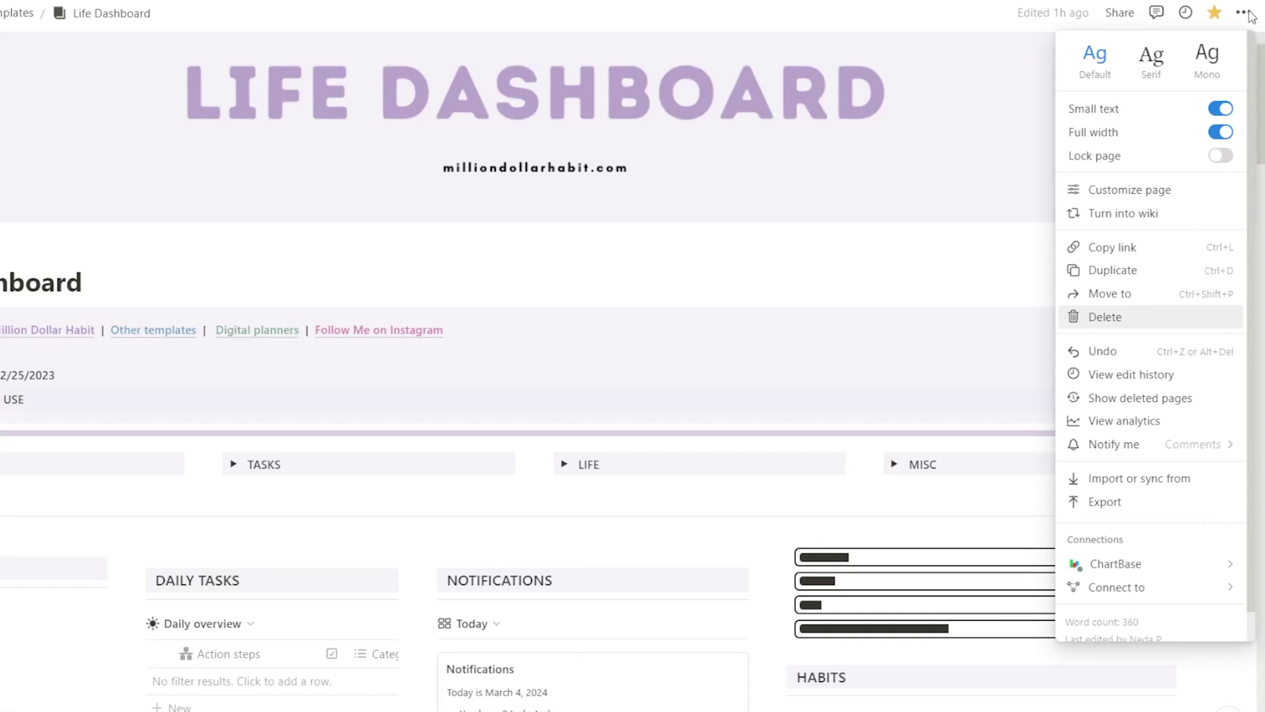
# Open the ••• page menu on Life Dashboard to reach its font, text size and width options
pyautogui.click(1241, 13)
# Try the Serif and Mono page fonts, then return Life Dashboard to the Default font
pyautogui.click(1241, 14)
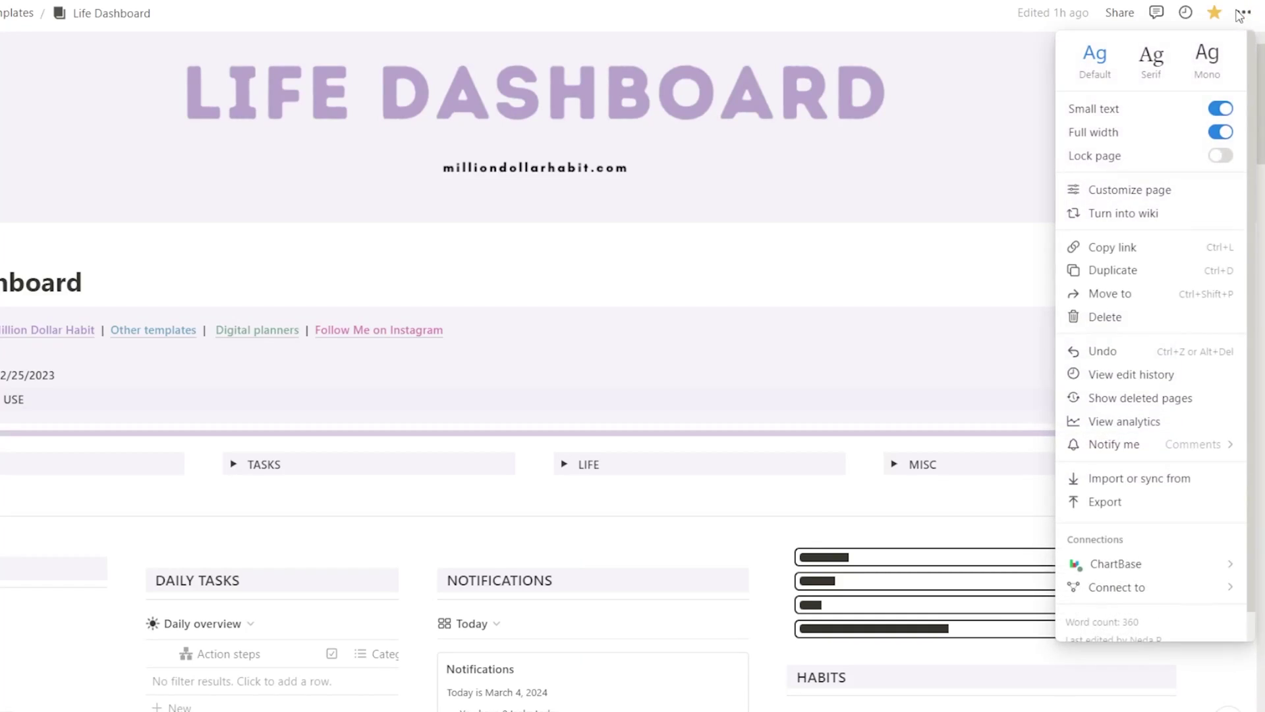
pyautogui.click(1151, 58)
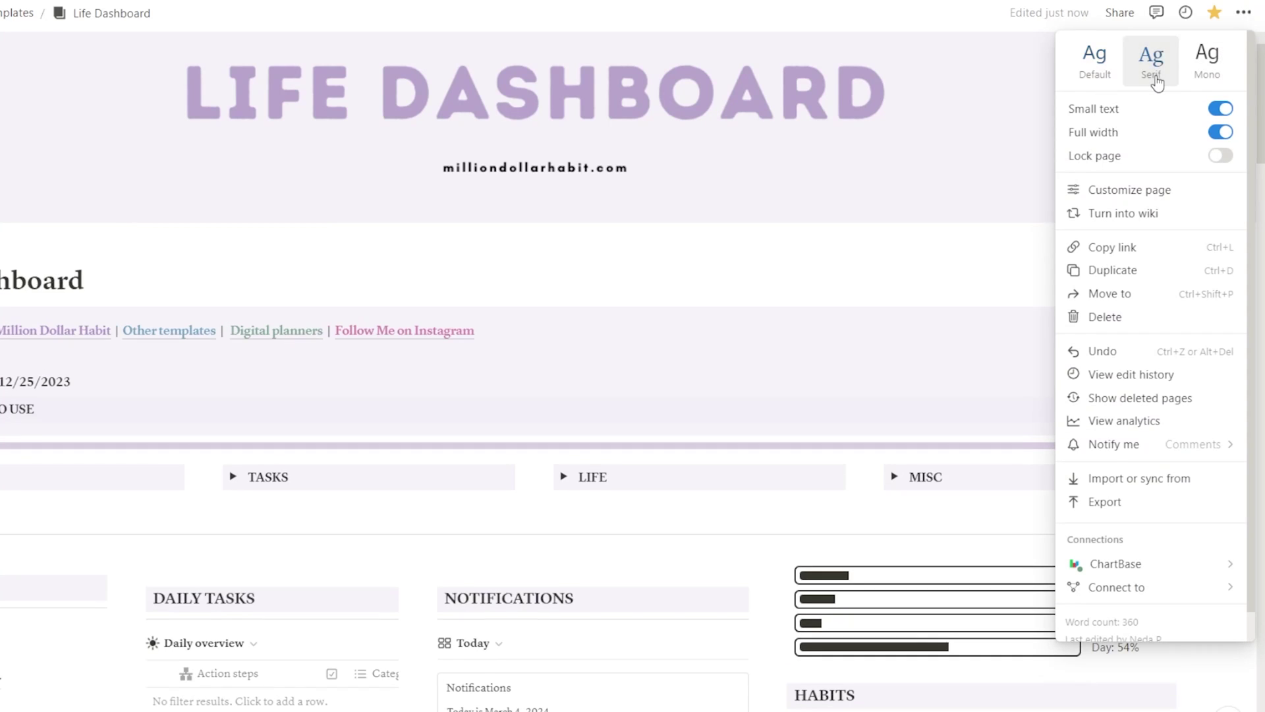
pyautogui.click(1203, 74)
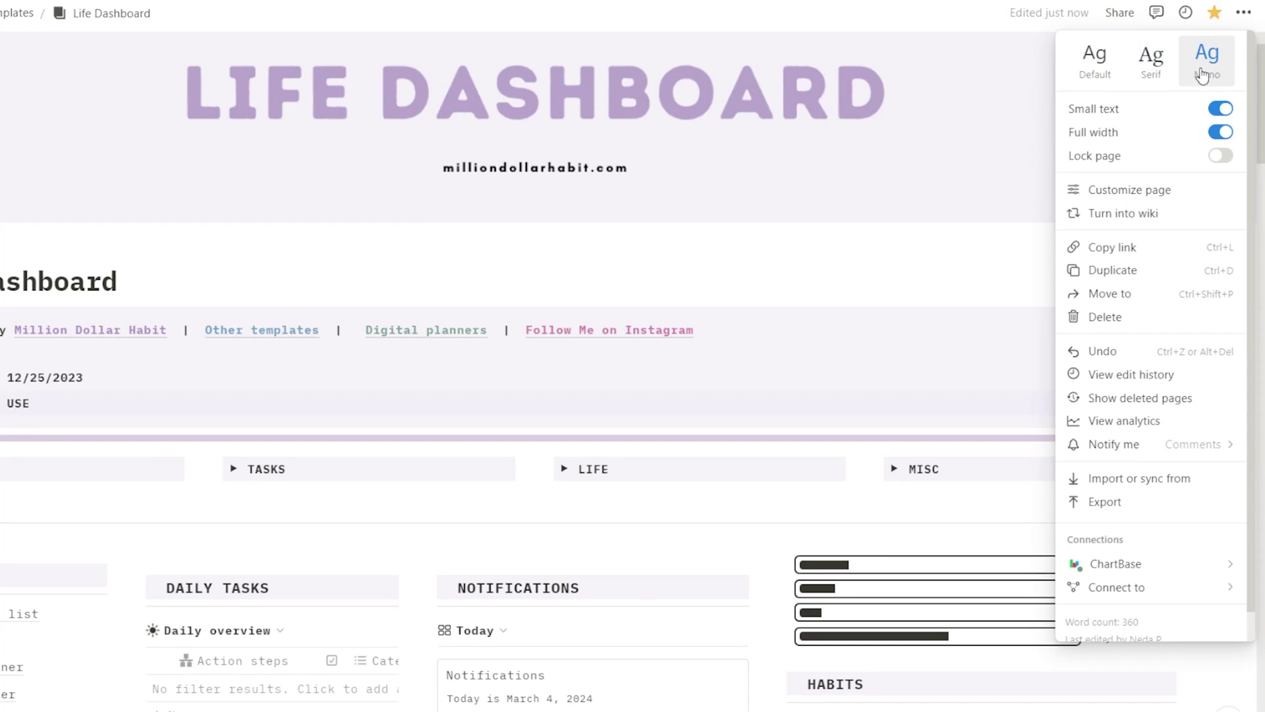
pyautogui.click(1096, 61)
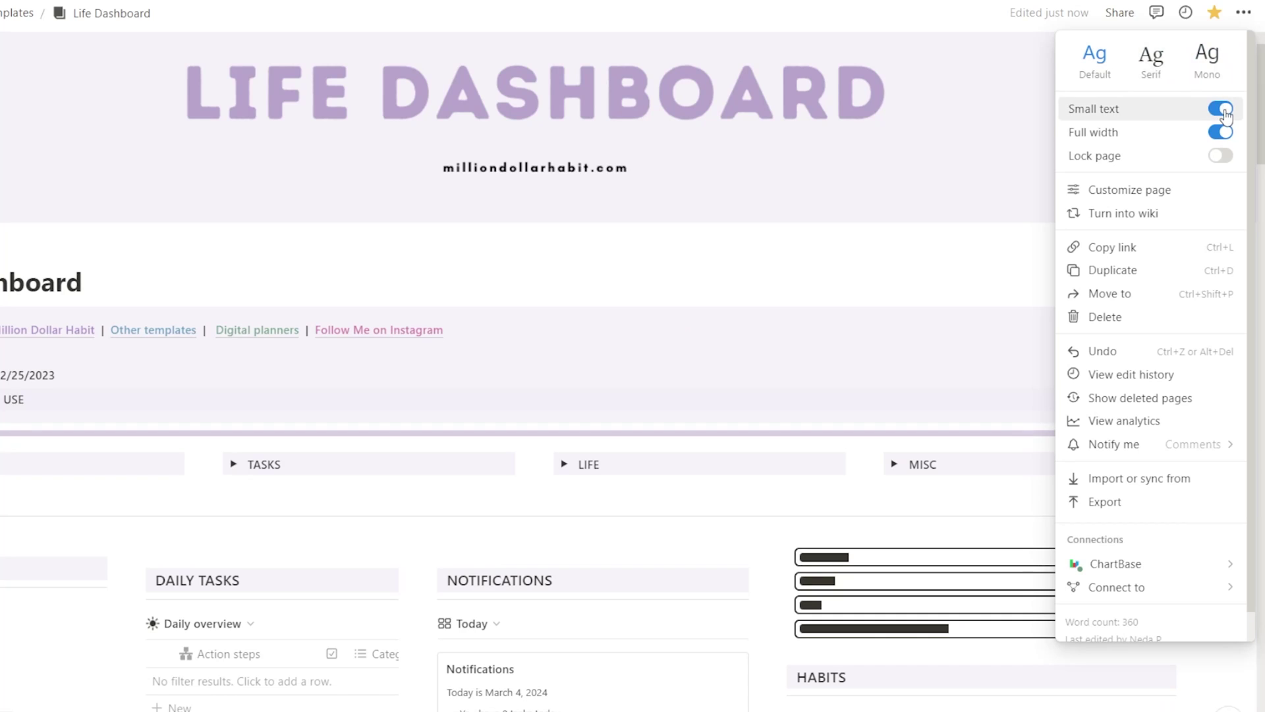
# Toggle Small text and Full width off and back on, leaving both enabled
pyautogui.click(1222, 111)
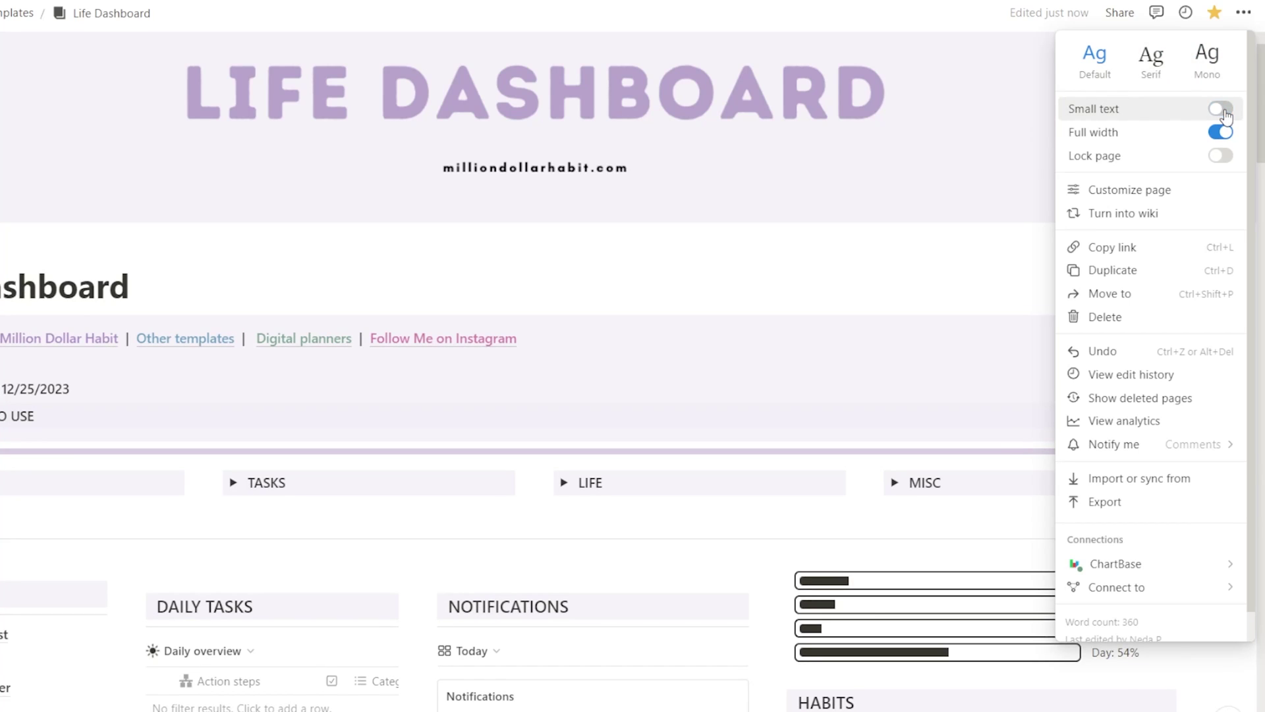
pyautogui.click(1222, 111)
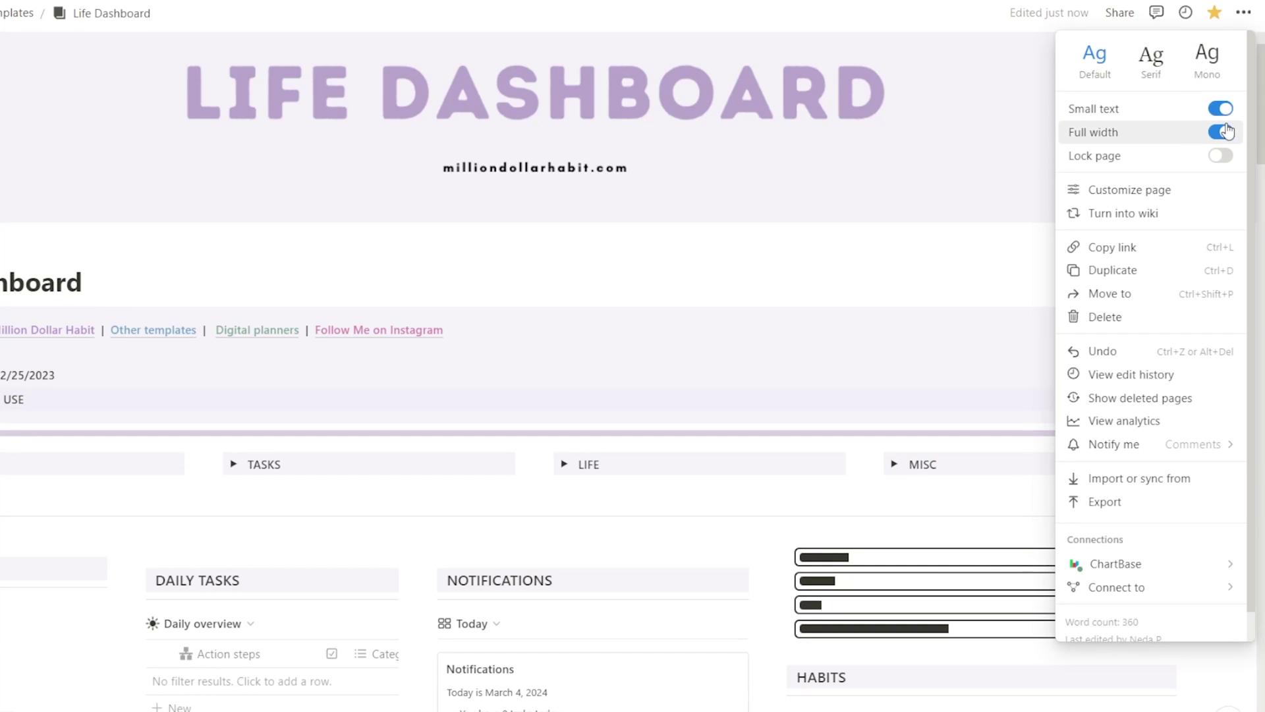
pyautogui.click(1223, 132)
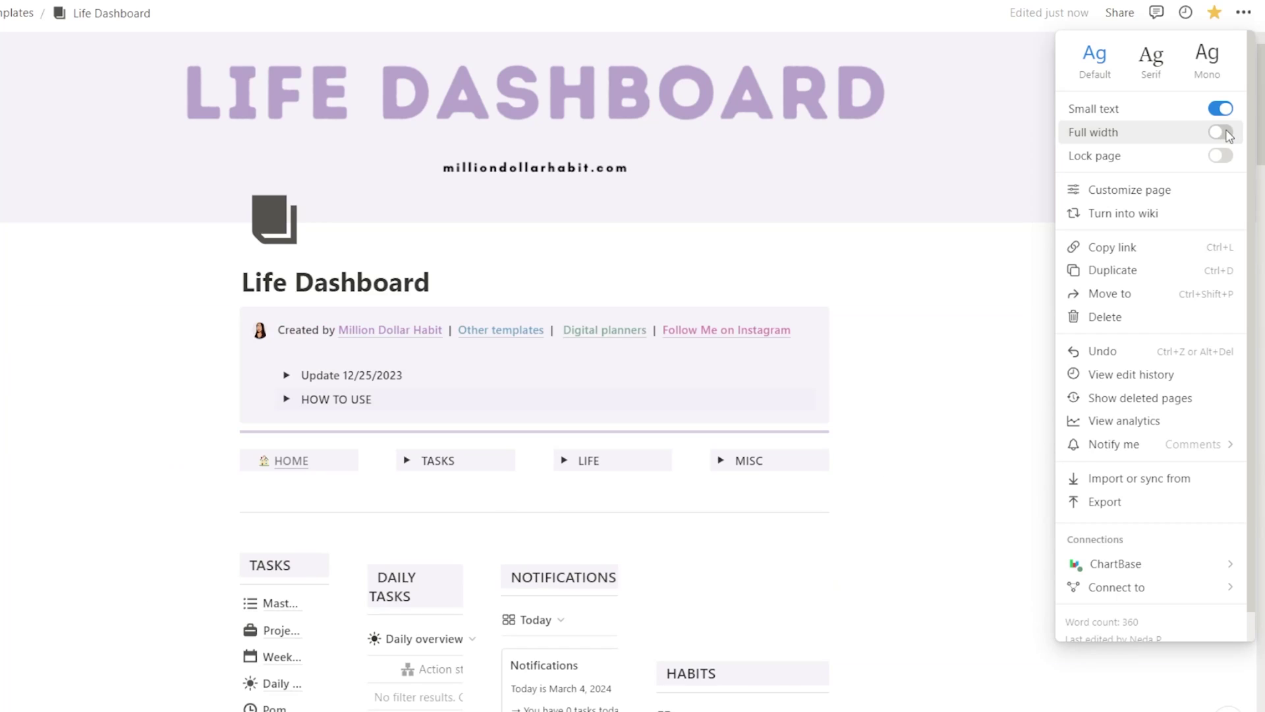
pyautogui.click(1222, 132)
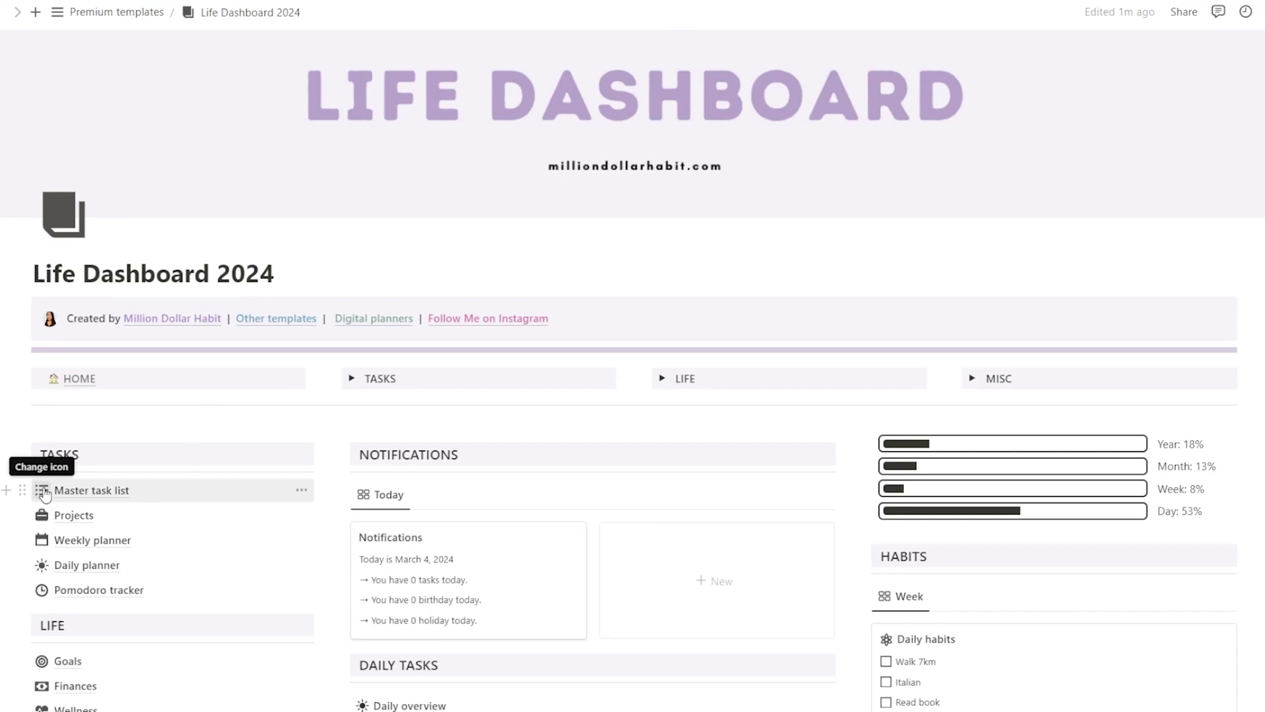
# In the Master task list icon picker, browse Emojis and Icons, then switch to Custom
pyautogui.click(43, 490)
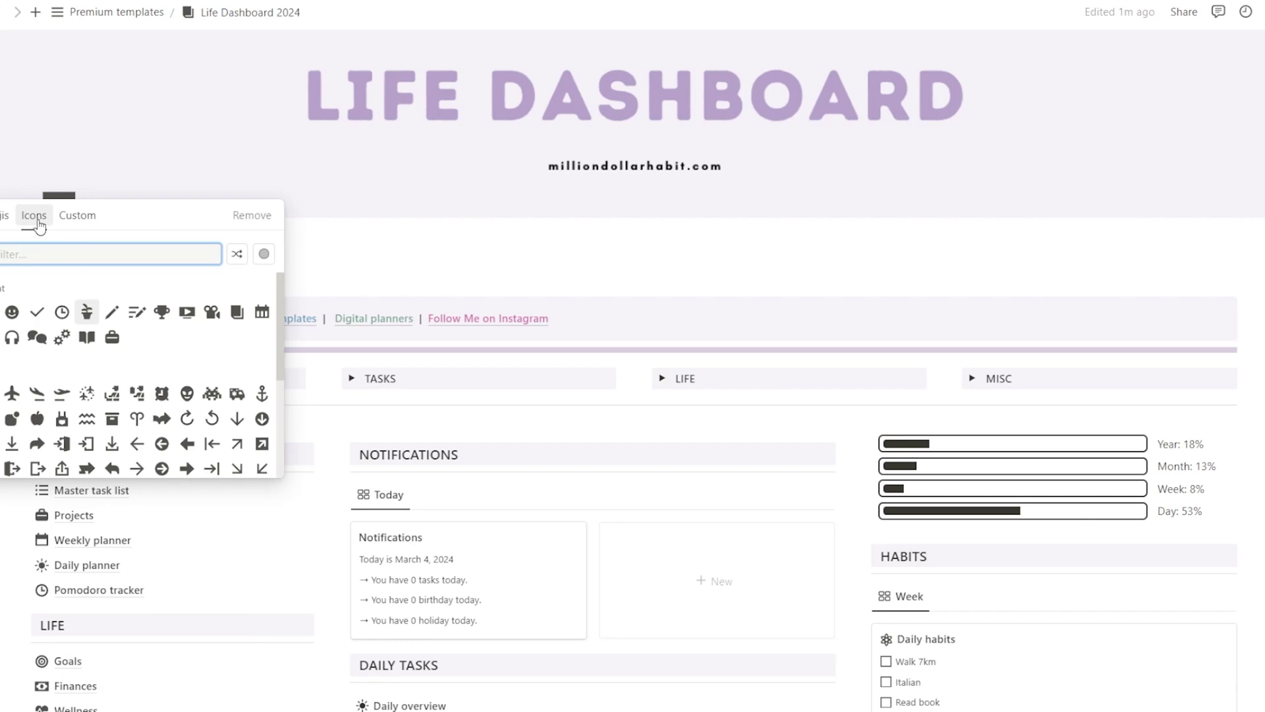
pyautogui.click(4, 215)
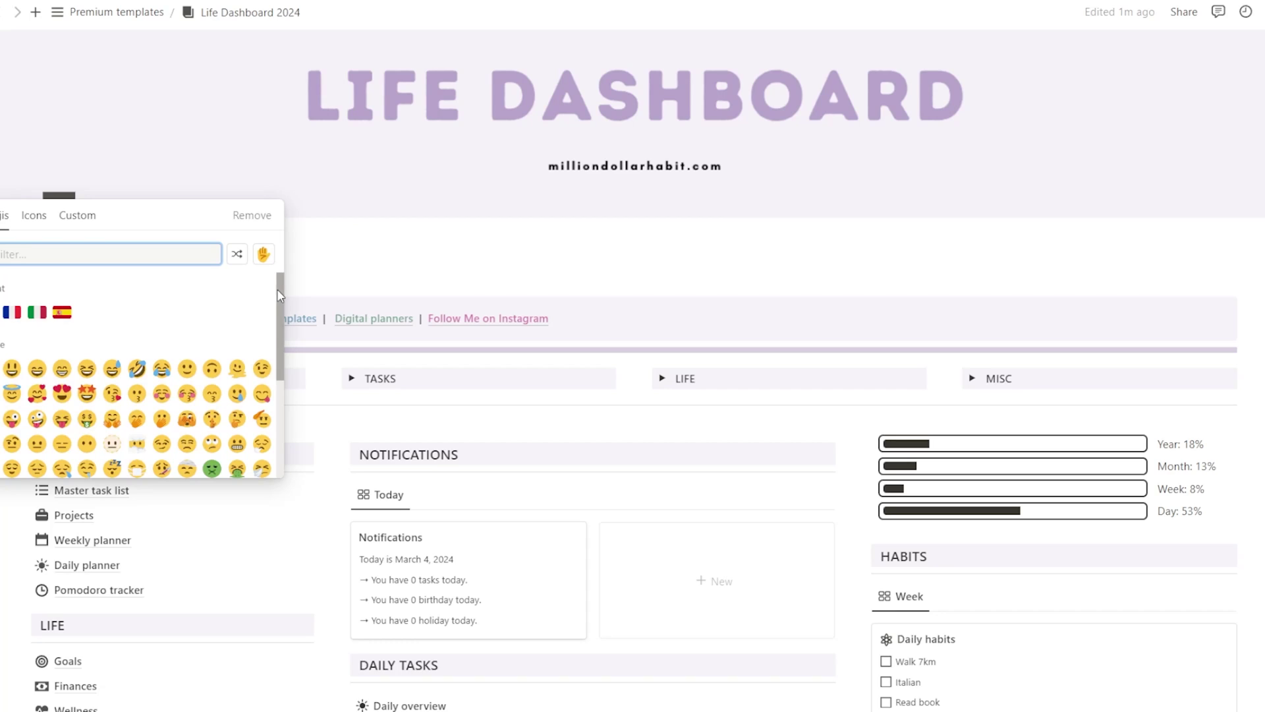
pyautogui.scroll(-2, 280, 337)
pyautogui.scroll(-6, 280, 337)
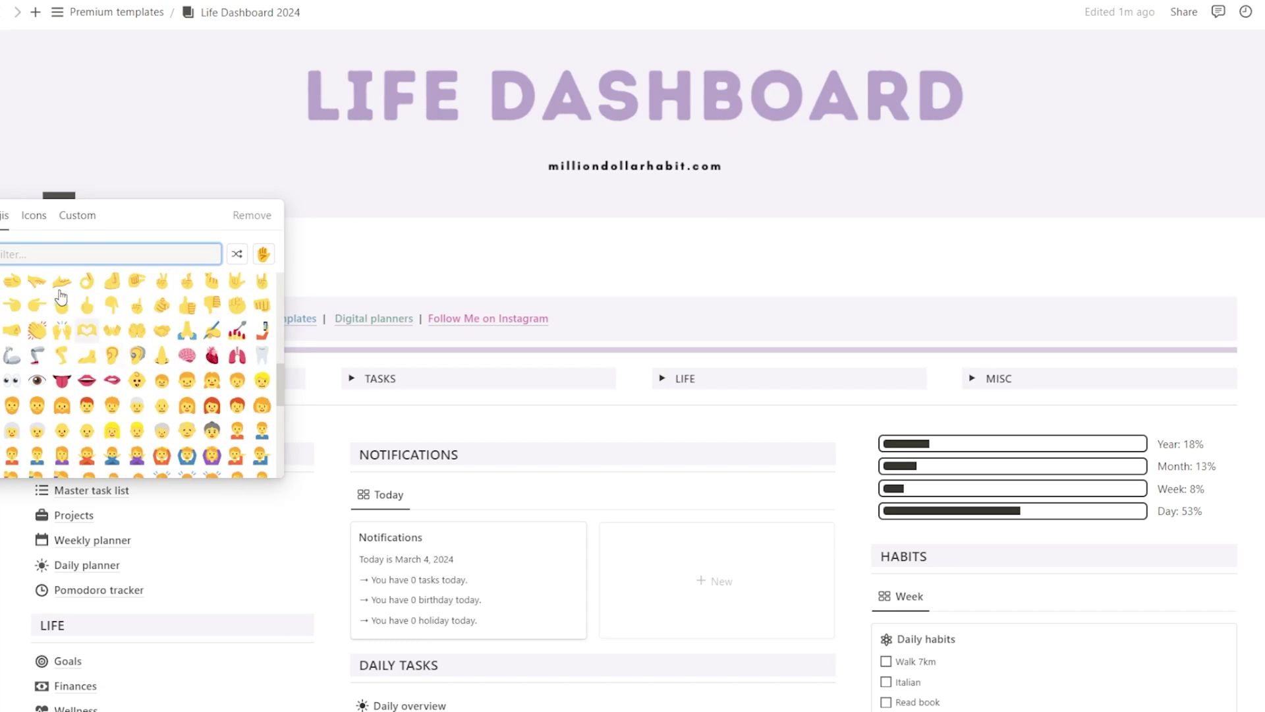
pyautogui.click(22, 219)
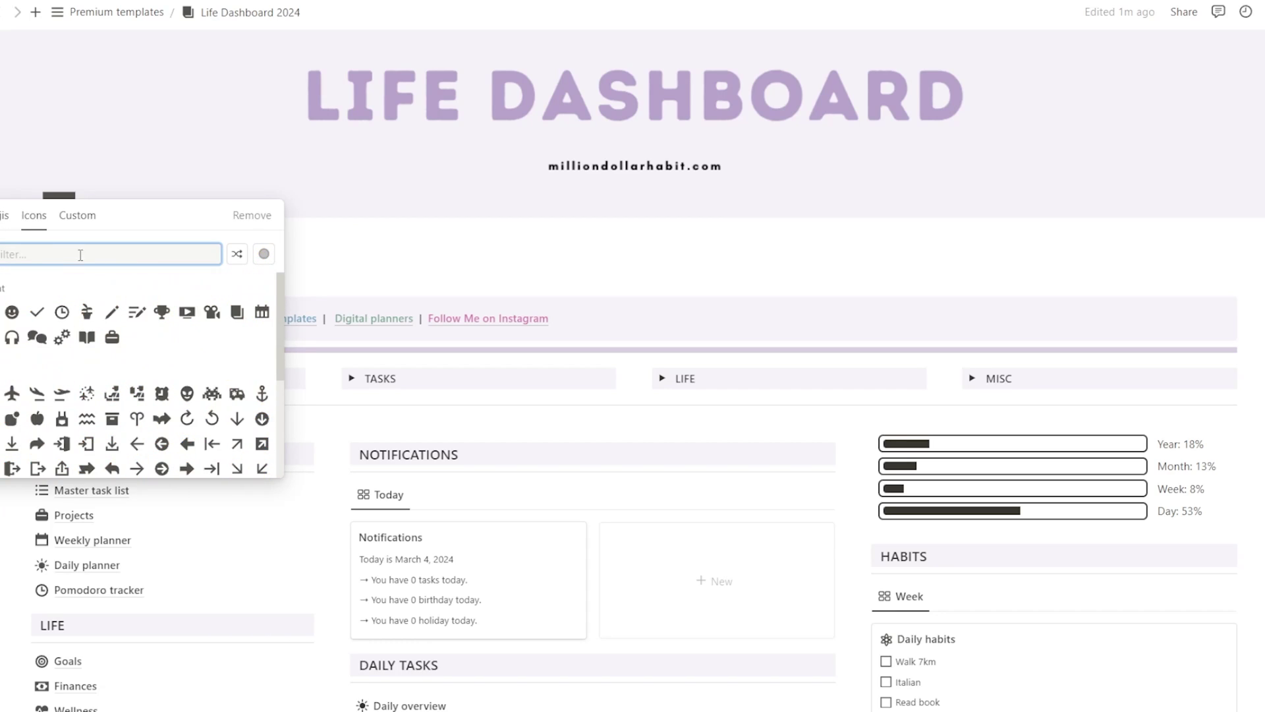
pyautogui.moveTo(282, 323)
pyautogui.mouseDown()
pyautogui.moveTo(264, 447)
pyautogui.moveTo(265, 316)
pyautogui.mouseUp()
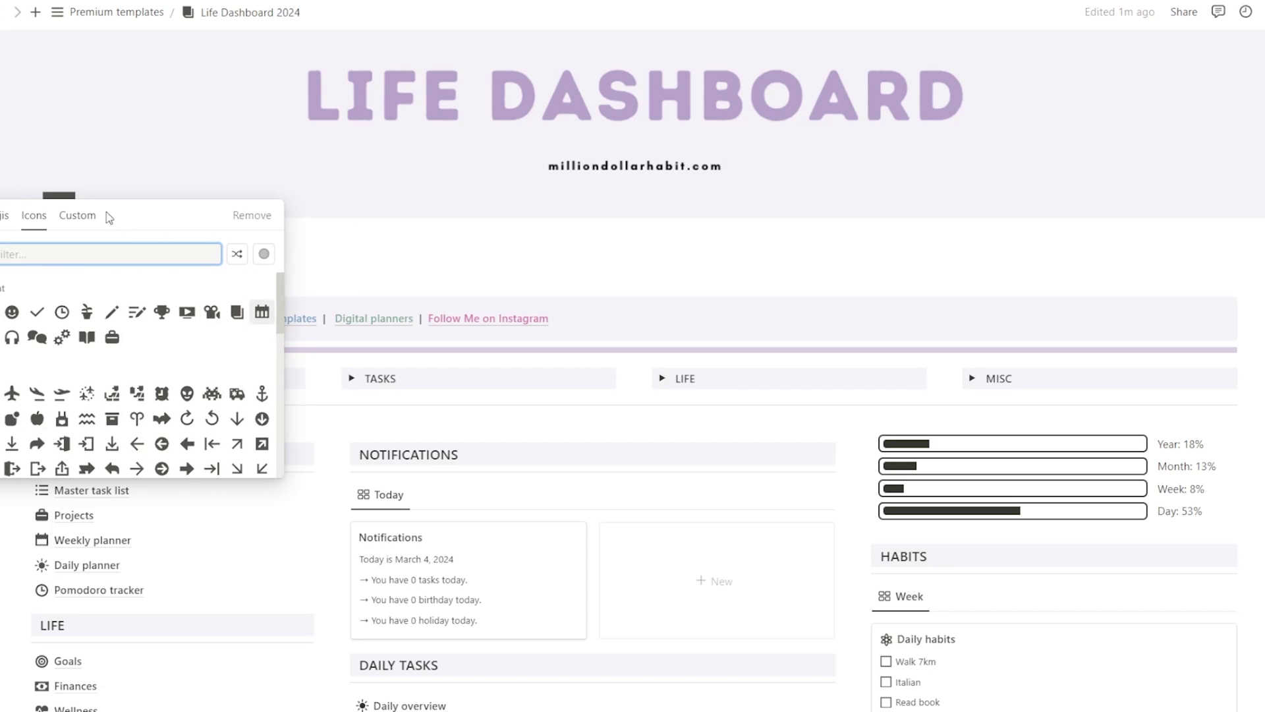
pyautogui.click(75, 218)
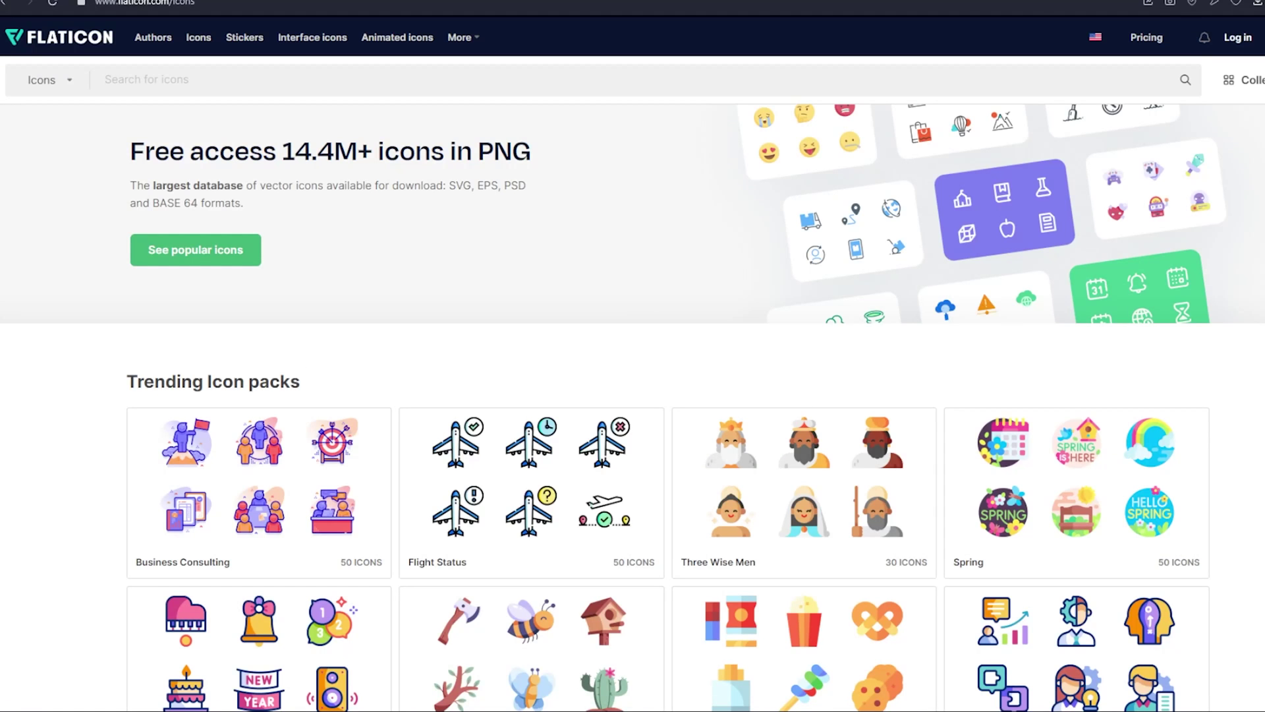
# Open Flaticon's Christmas Meals lineal color pack and scroll through its icons
pyautogui.scroll(-12, 632, 408)
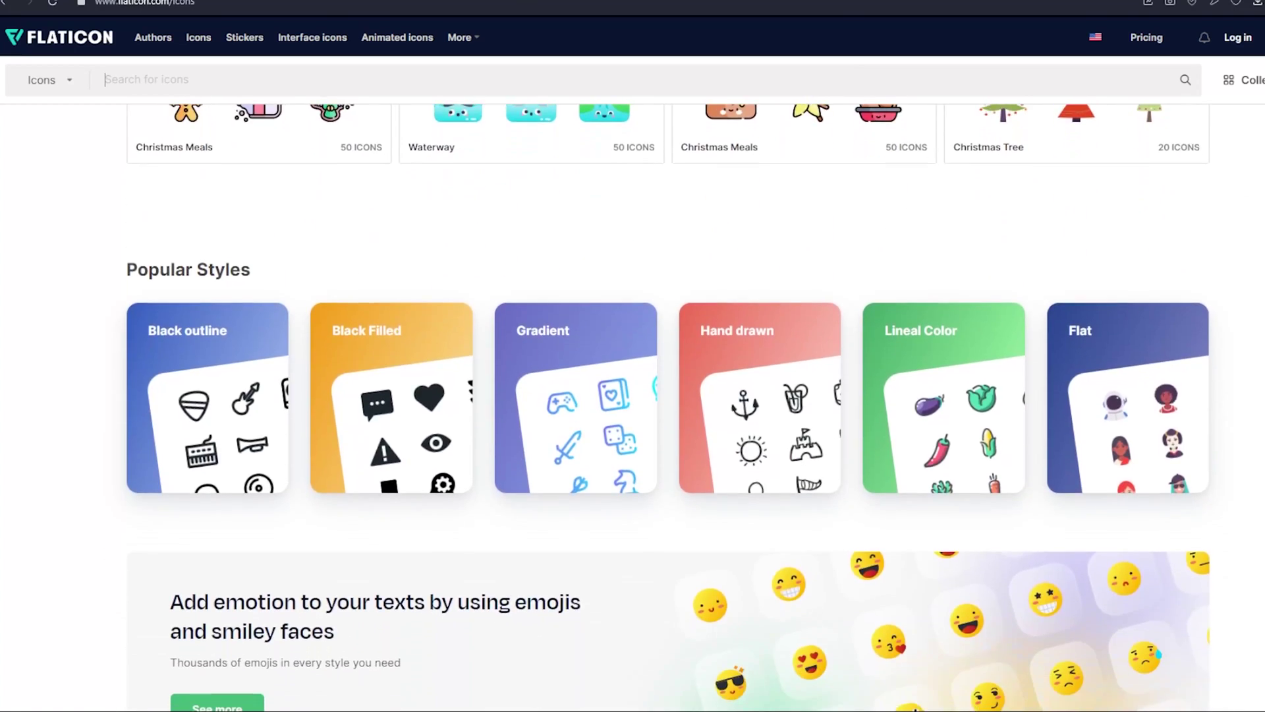
pyautogui.scroll(-7, 632, 407)
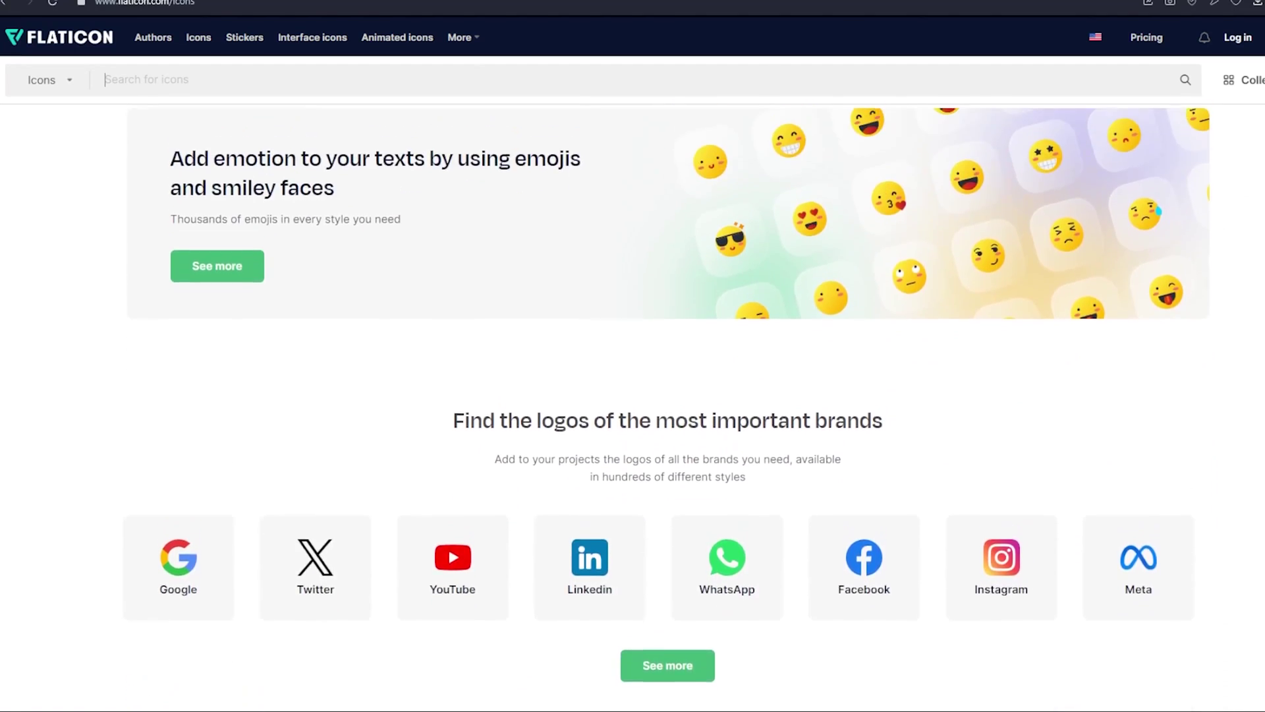
pyautogui.scroll(9, 1078, 433)
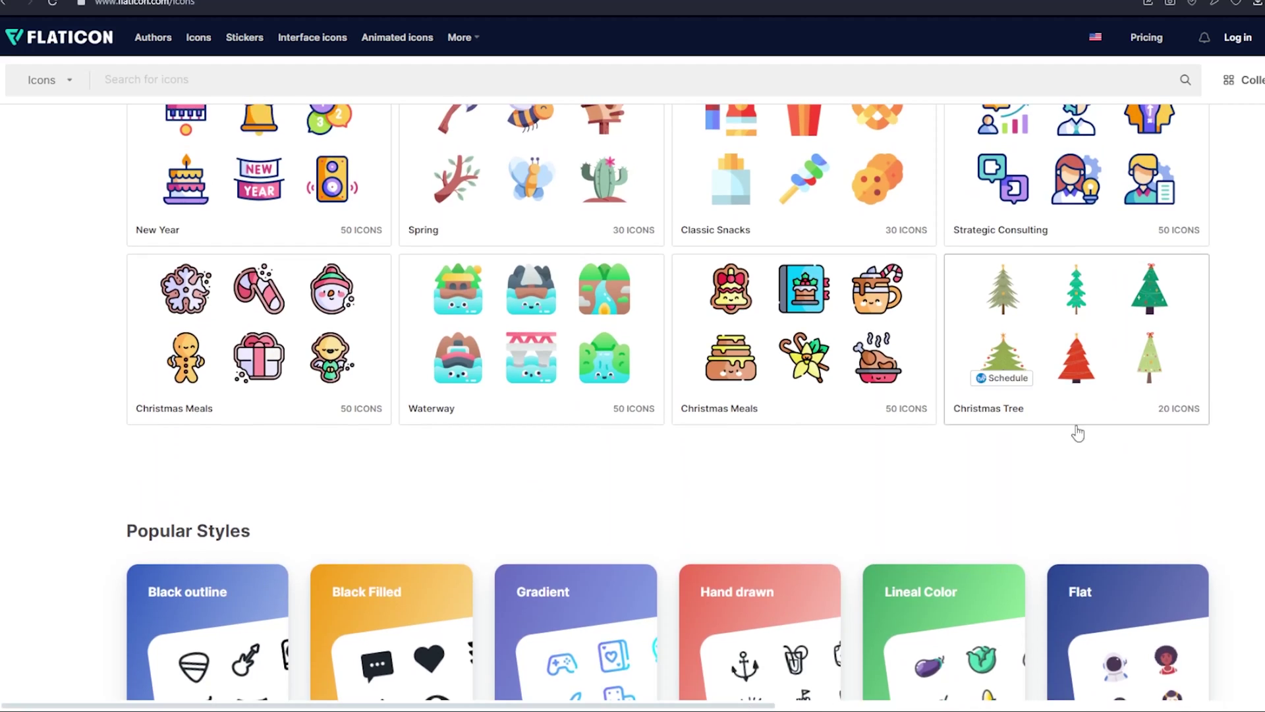
pyautogui.click(730, 413)
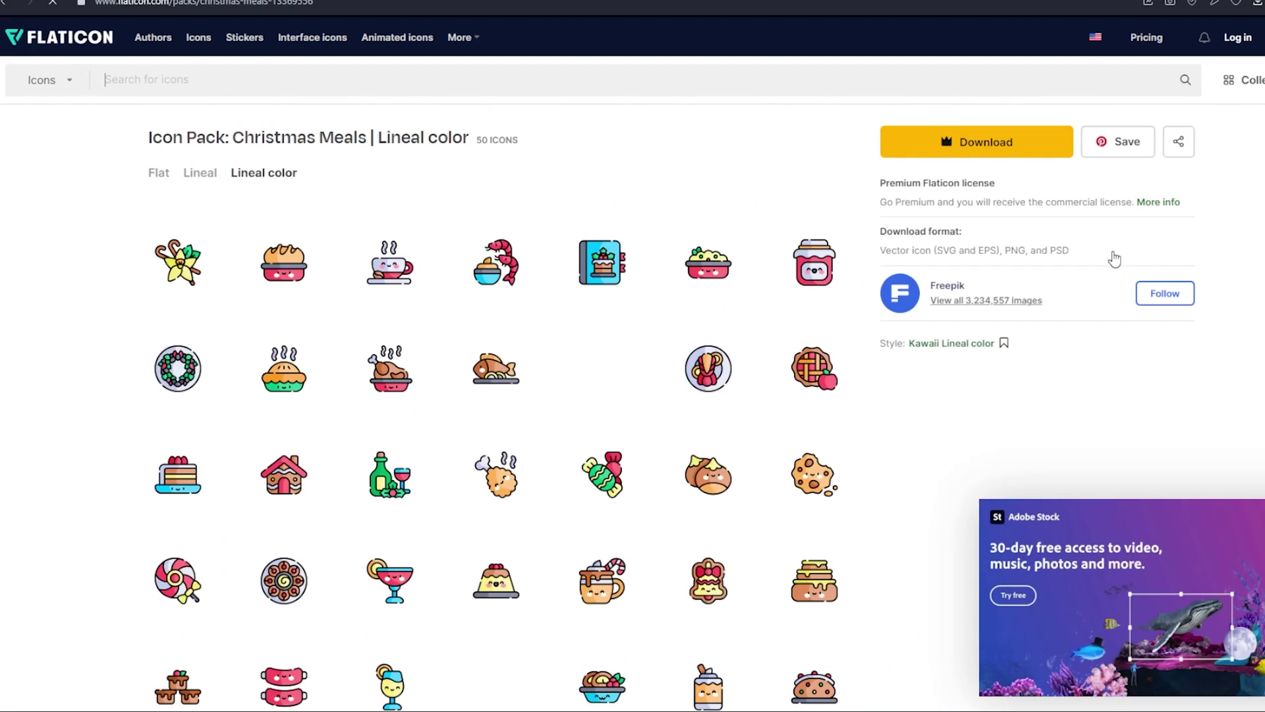
pyautogui.scroll(-6, 494, 396)
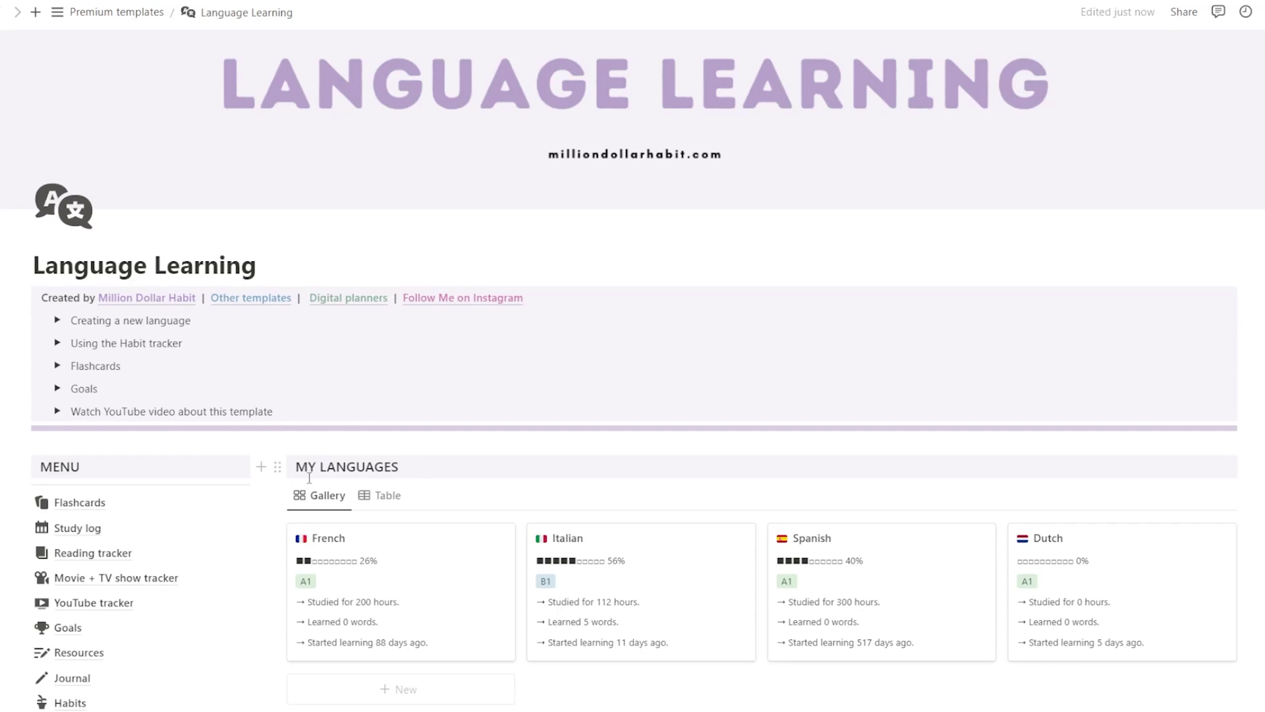
# Insert a Divider under MY LANGUAGES with /divide and delete the leftover empty block
pyautogui.click(261, 468)
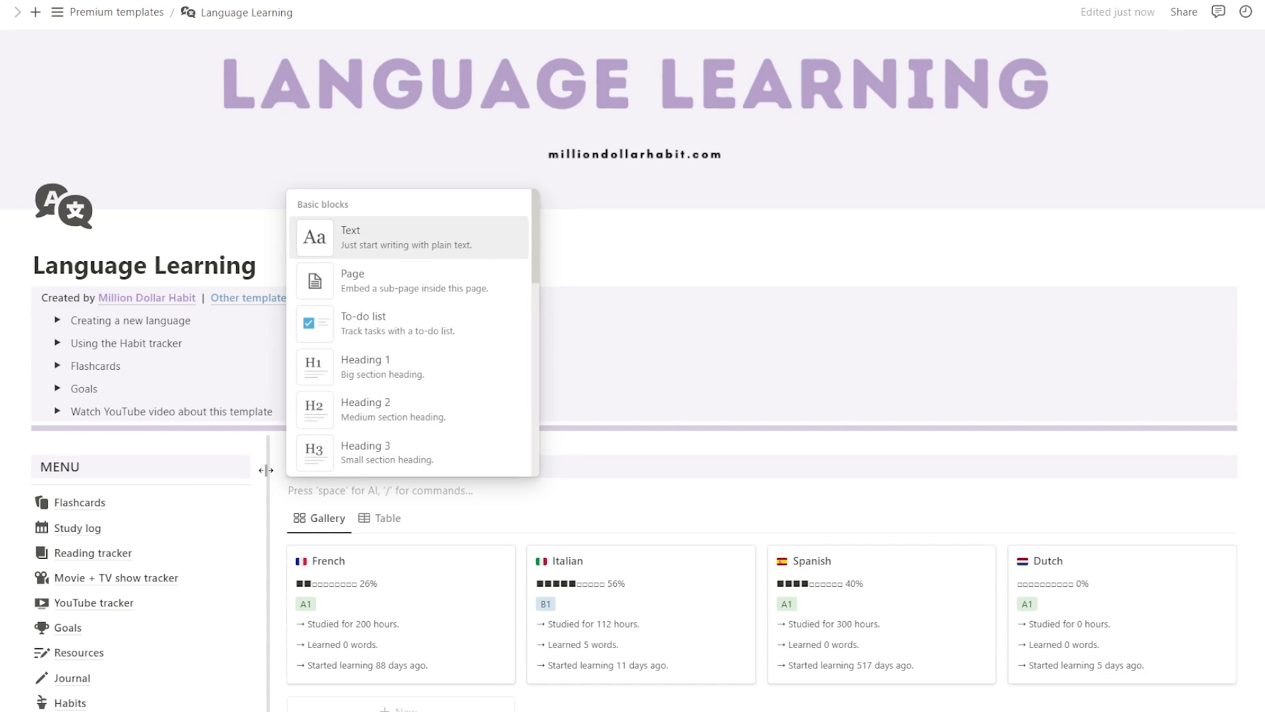
pyautogui.write('divide')
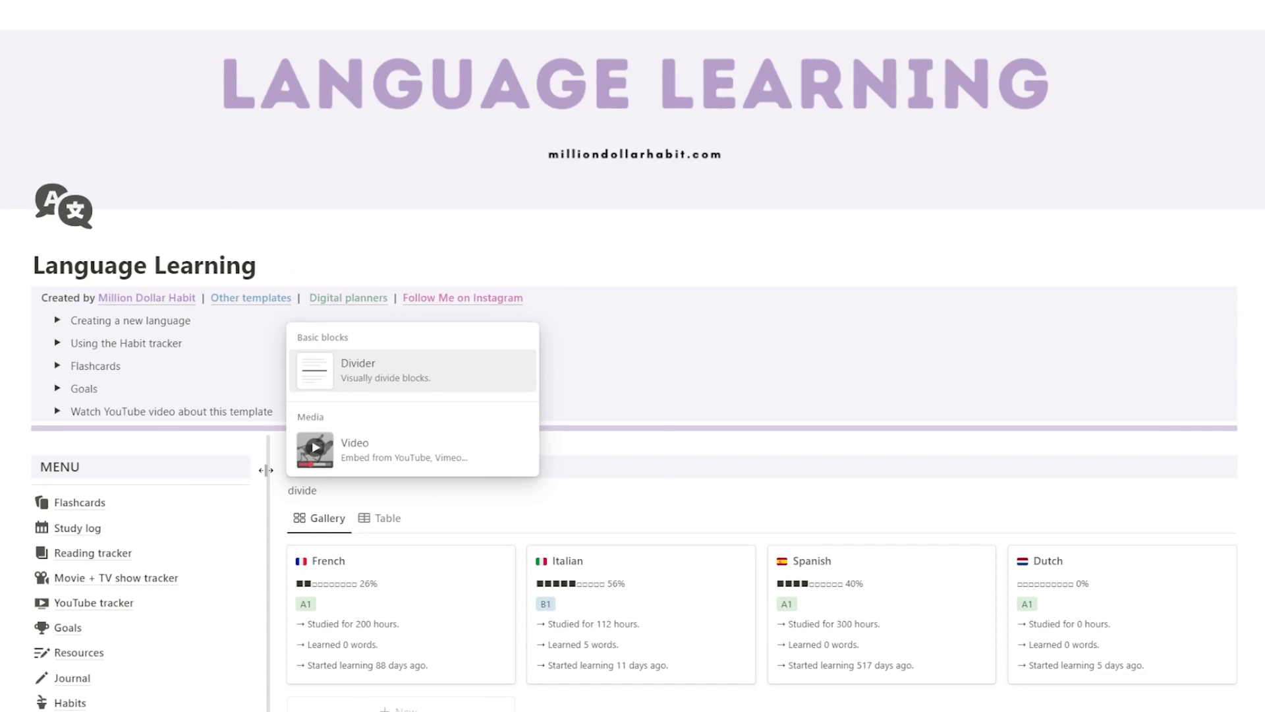
pyautogui.click(365, 374)
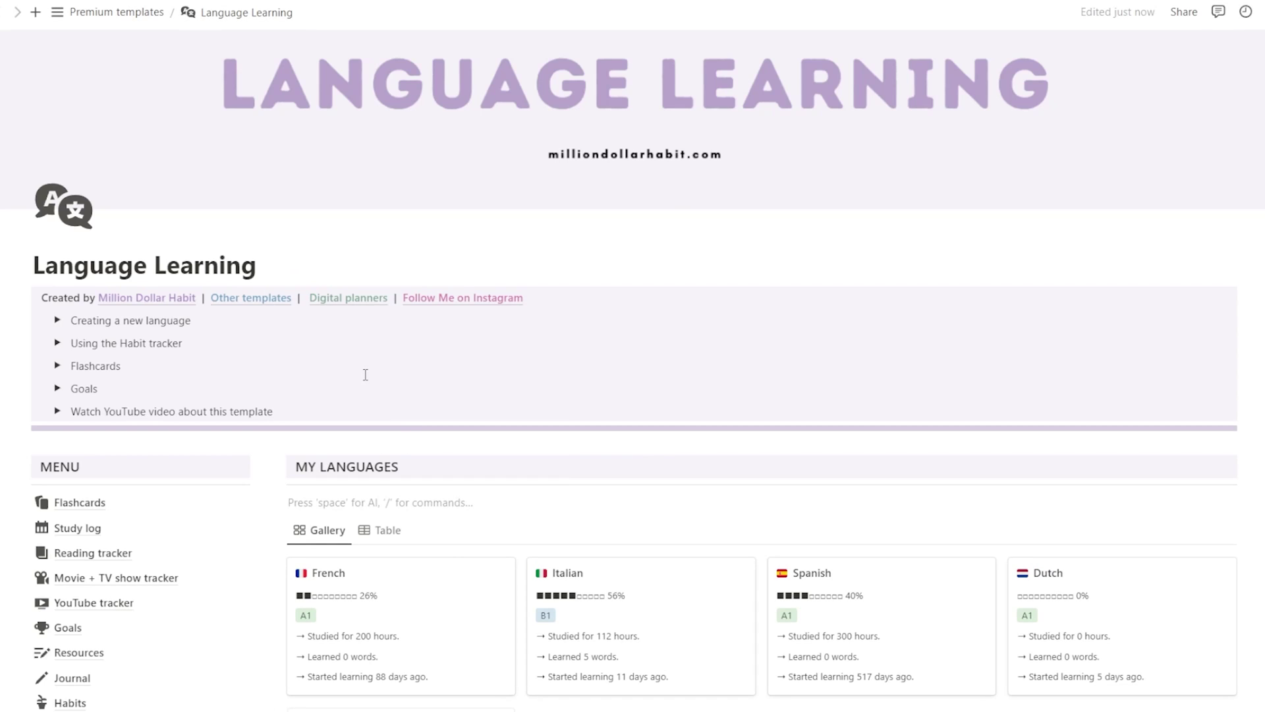
pyautogui.press('BackSpace')
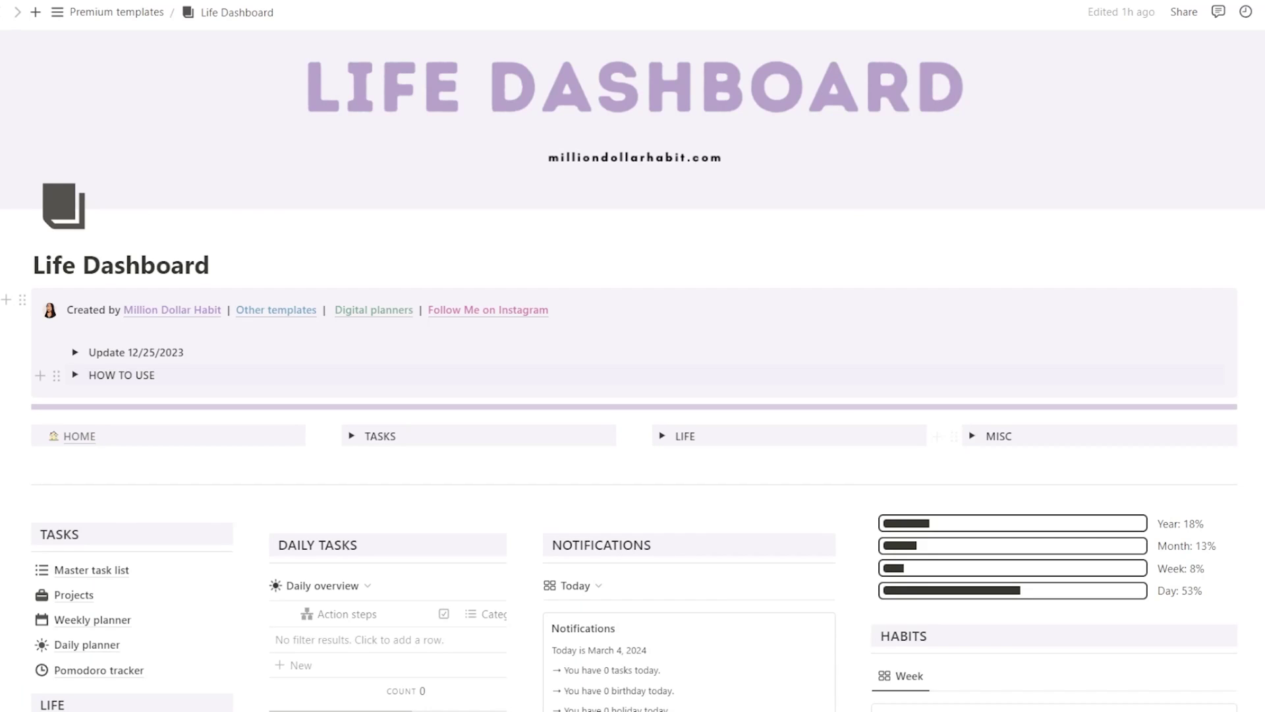
pyautogui.scroll(-5, 632, 369)
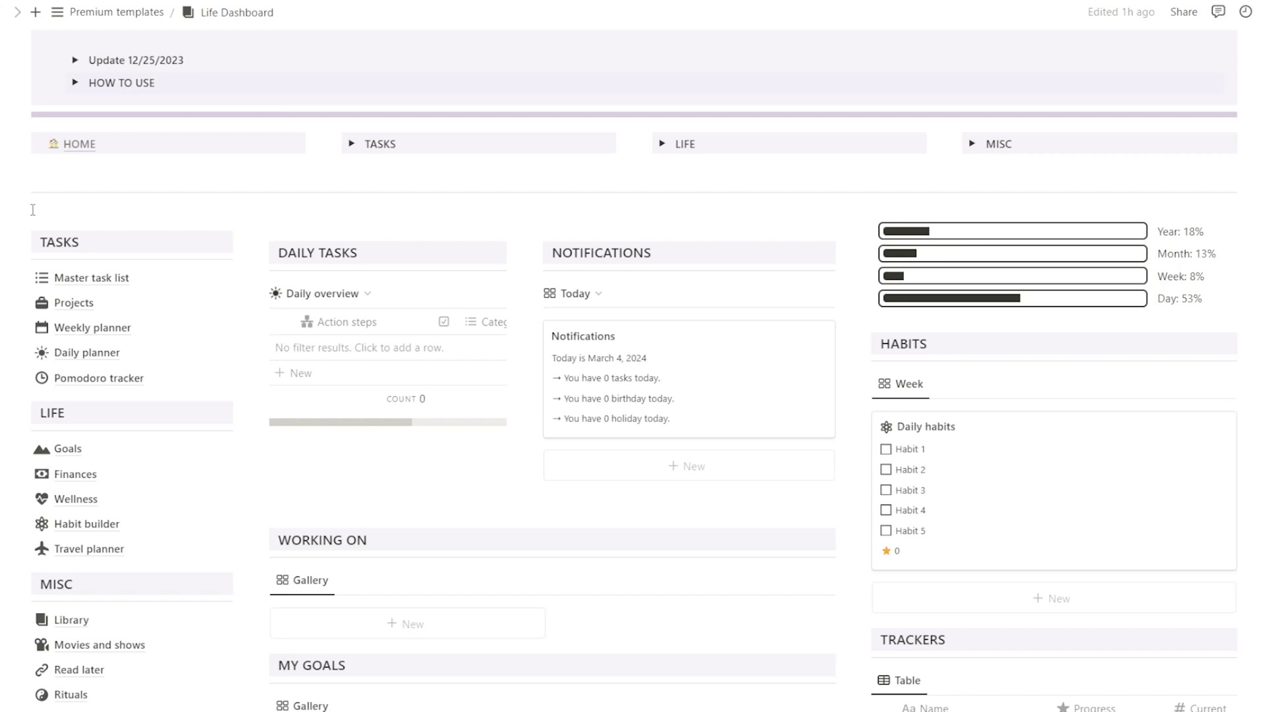
pyautogui.moveTo(33, 209); pyautogui.dragTo(1171, 427)
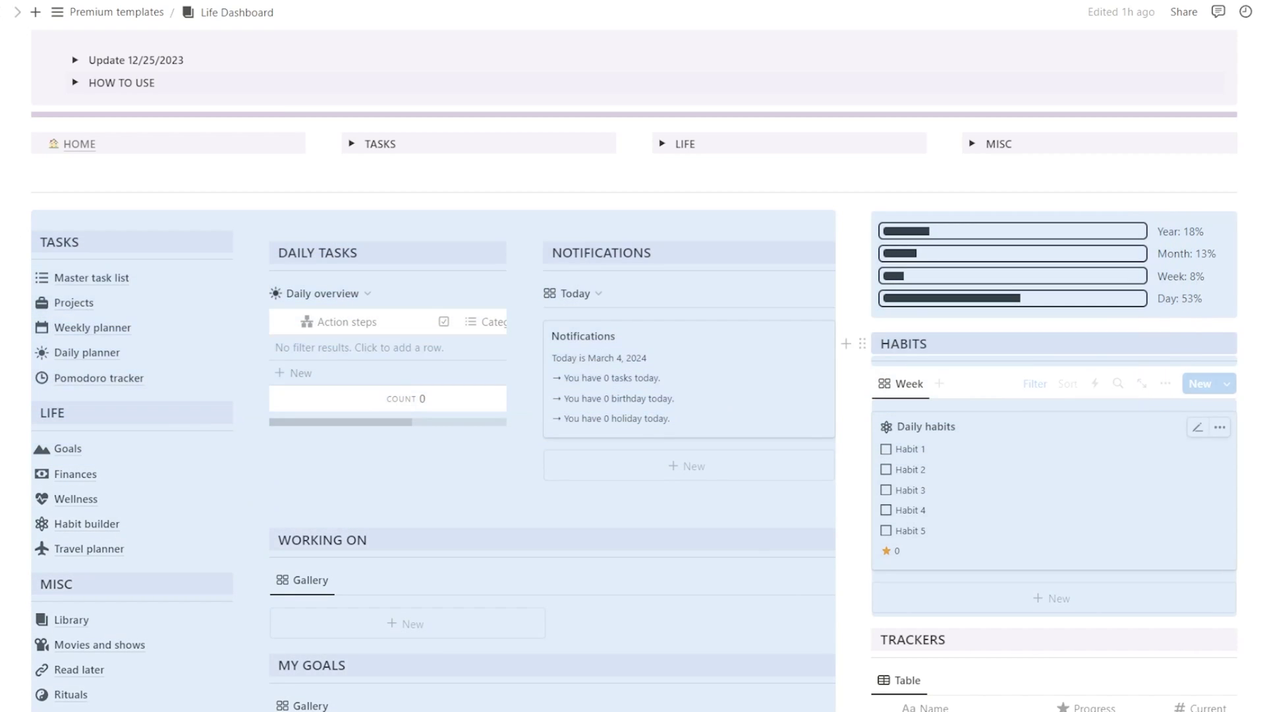
pyautogui.click(1013, 144)
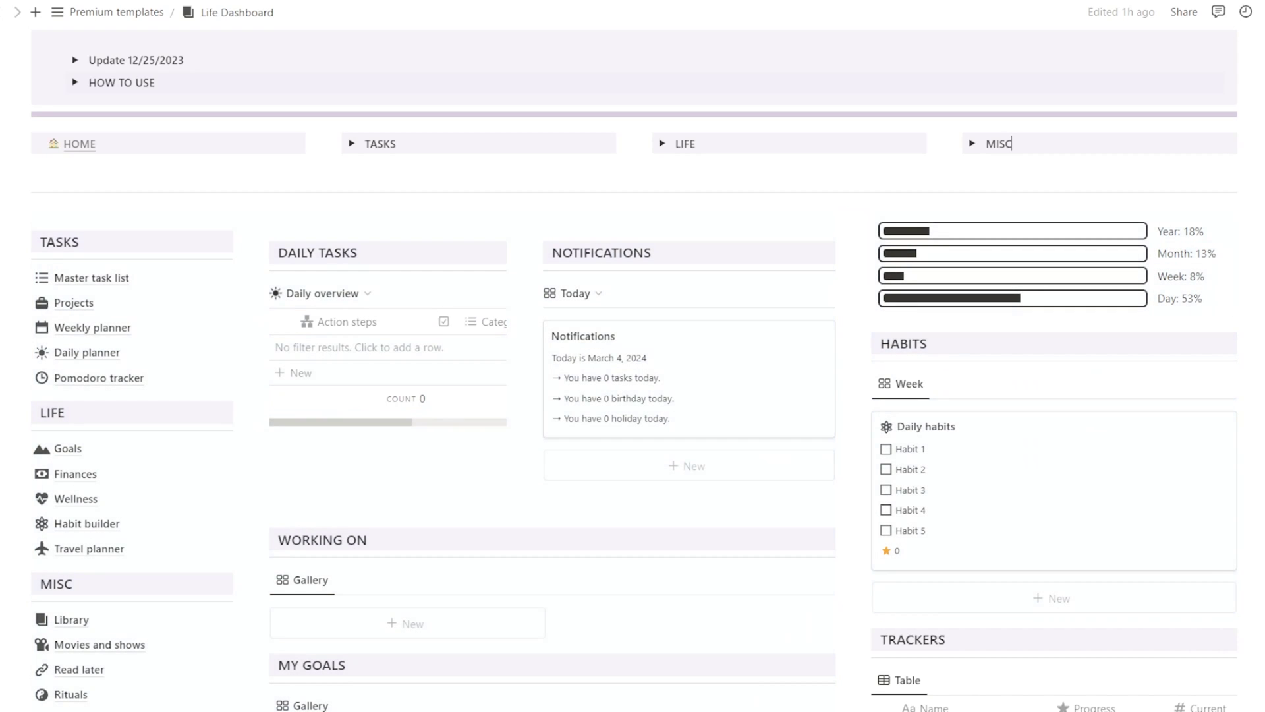
pyautogui.scroll(5, 632, 356)
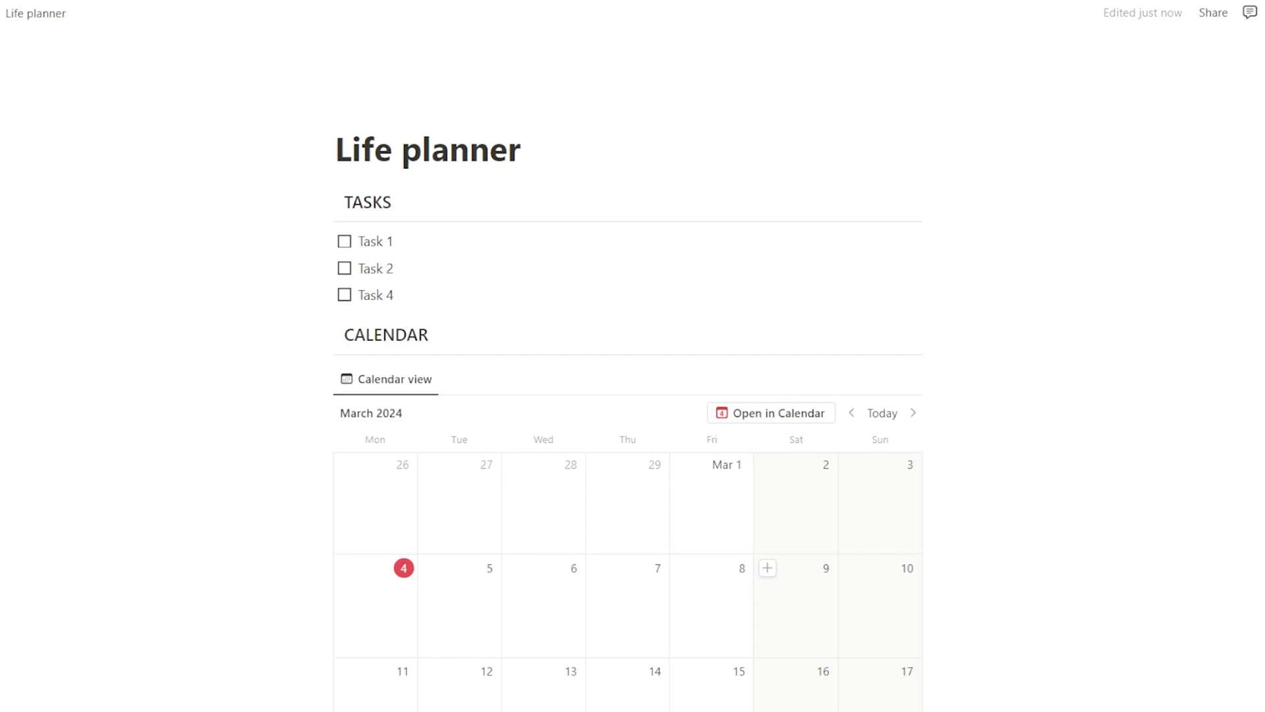
# Insert a 2-column layout block below the calendar using /2 columns
pyautogui.scroll(-6, 460, 311)
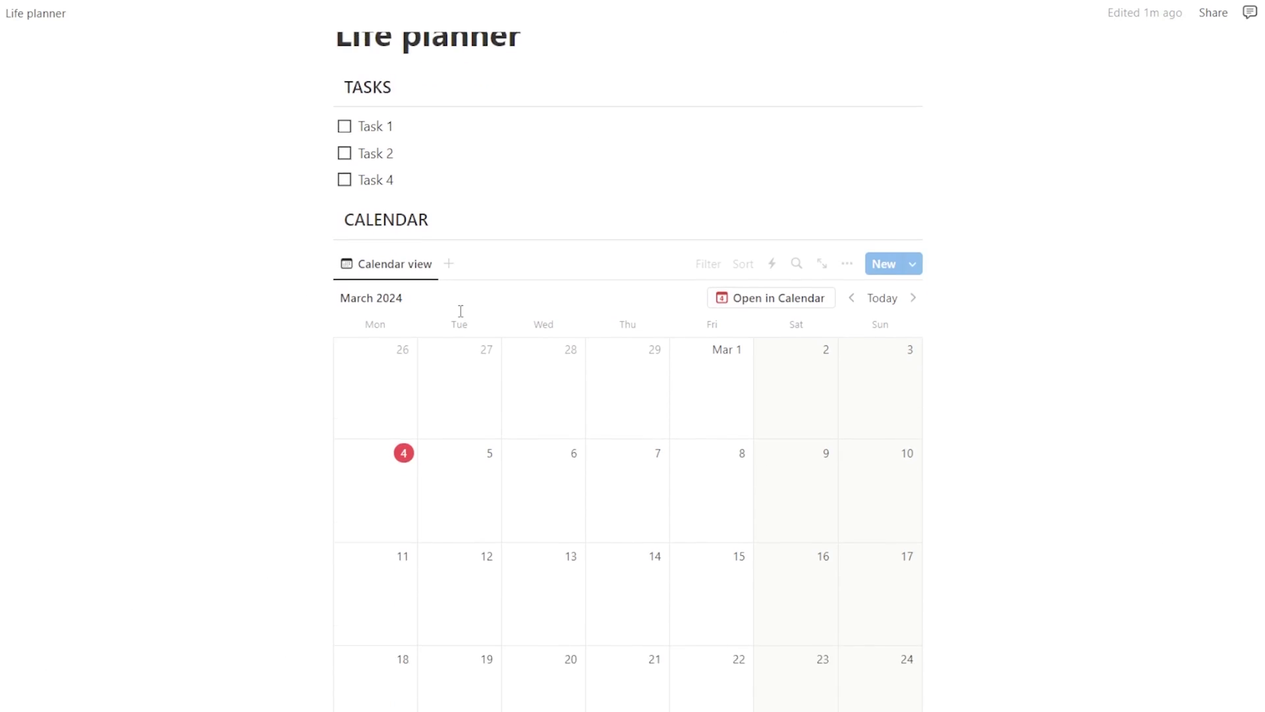
pyautogui.click(395, 552)
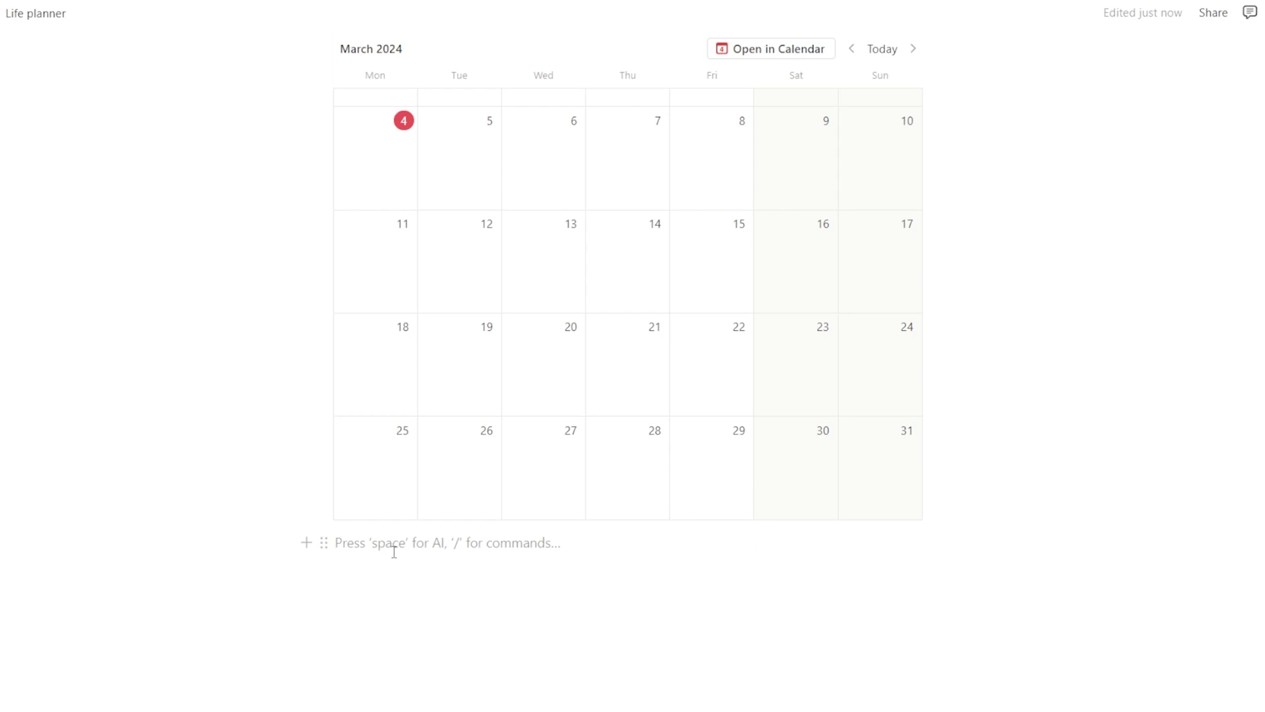
pyautogui.write('/2 col')
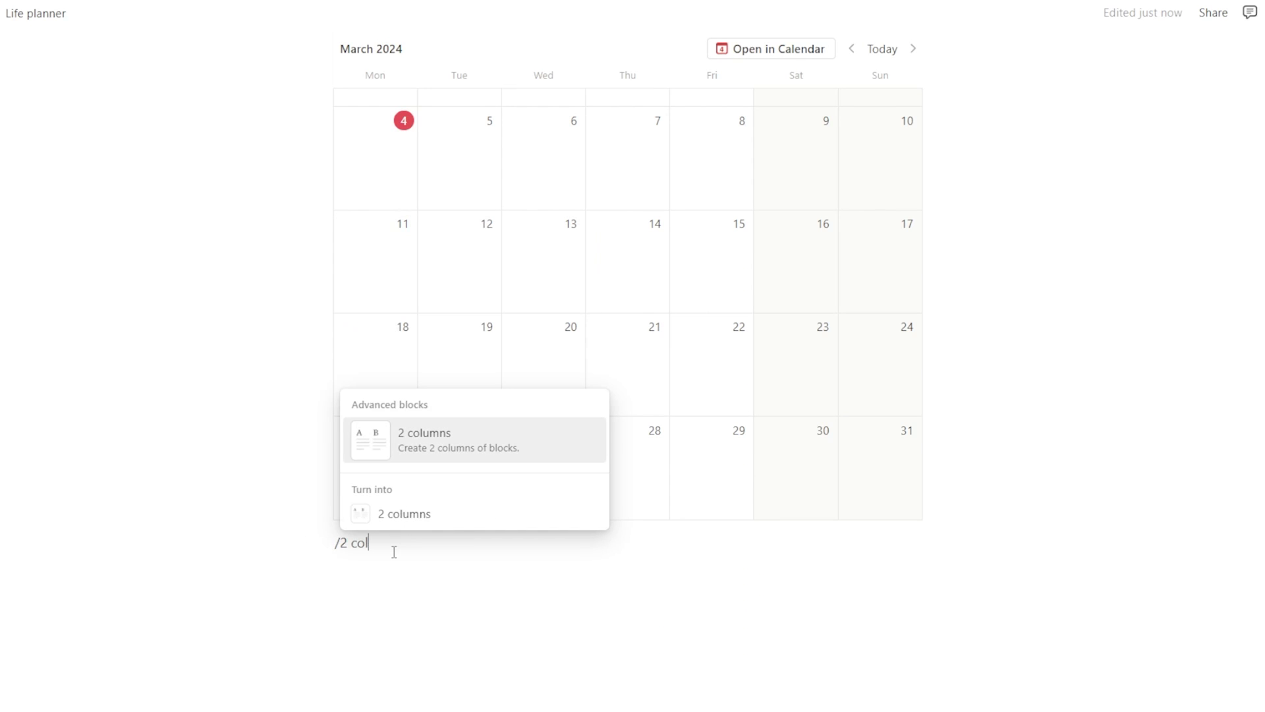
pyautogui.press('Return')
# Move the TASKS heading and tasks and the CALENDAR blocks into the two columns
pyautogui.scroll(5, 395, 552)
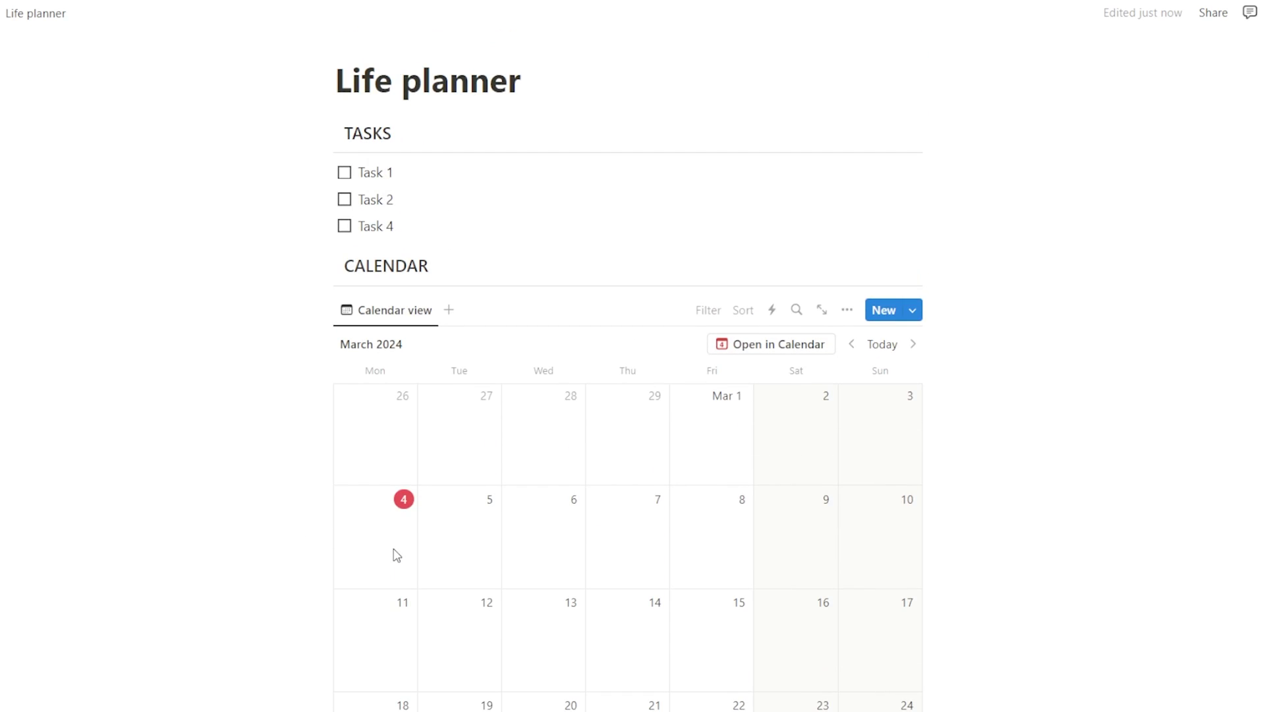
pyautogui.moveTo(231, 135); pyautogui.dragTo(415, 234)
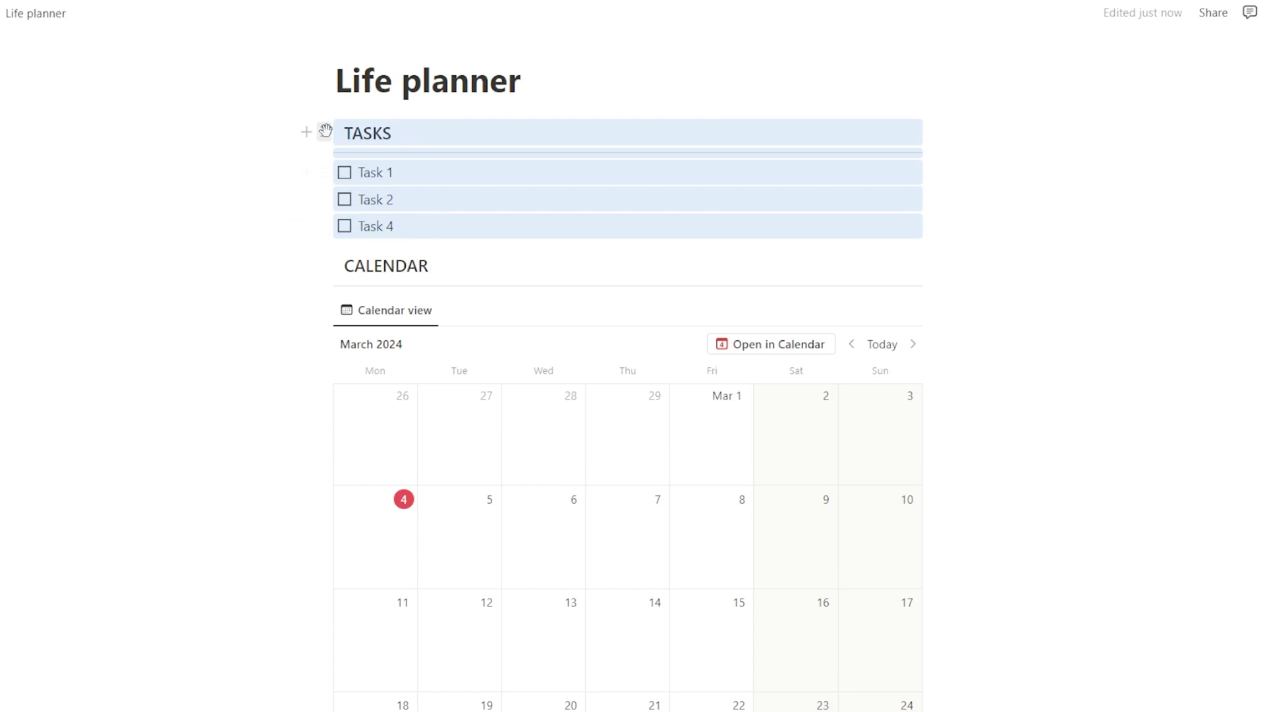
pyautogui.moveTo(319, 132); pyautogui.dragTo(355, 495)
pyautogui.scroll(7, 359, 480)
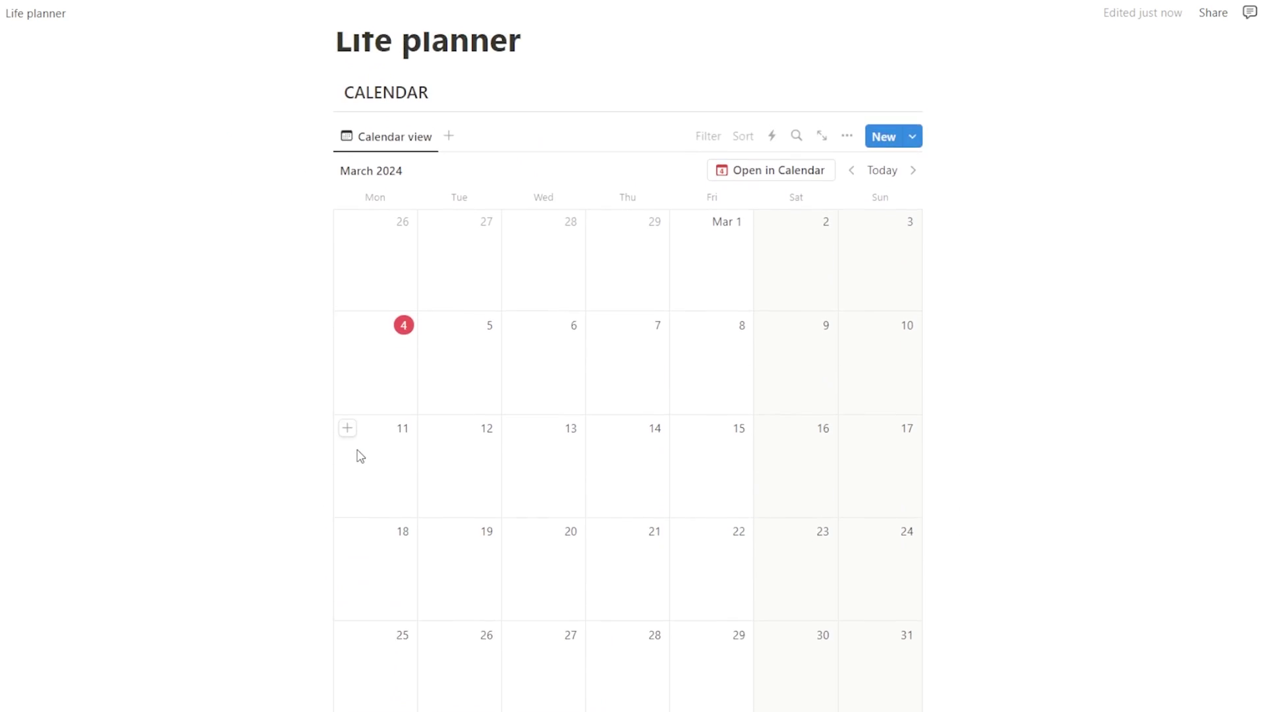
pyautogui.moveTo(232, 167); pyautogui.dragTo(720, 401)
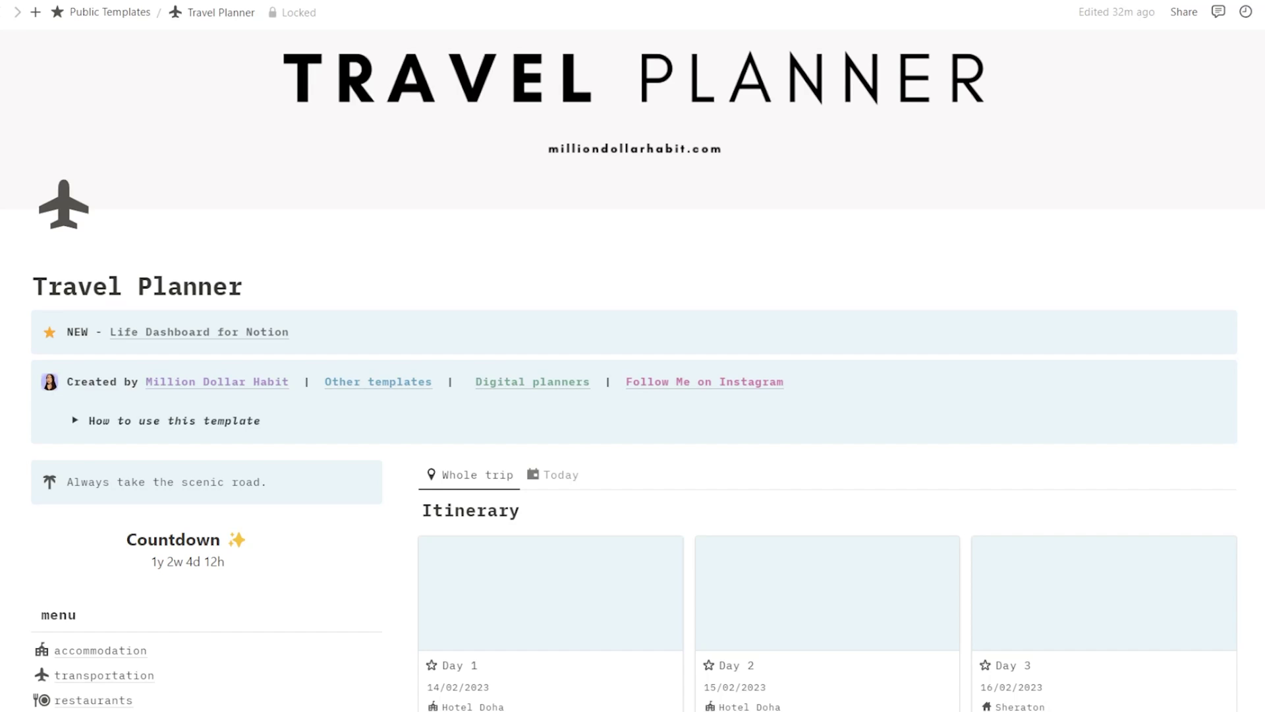
pyautogui.scroll(-6, 635, 376)
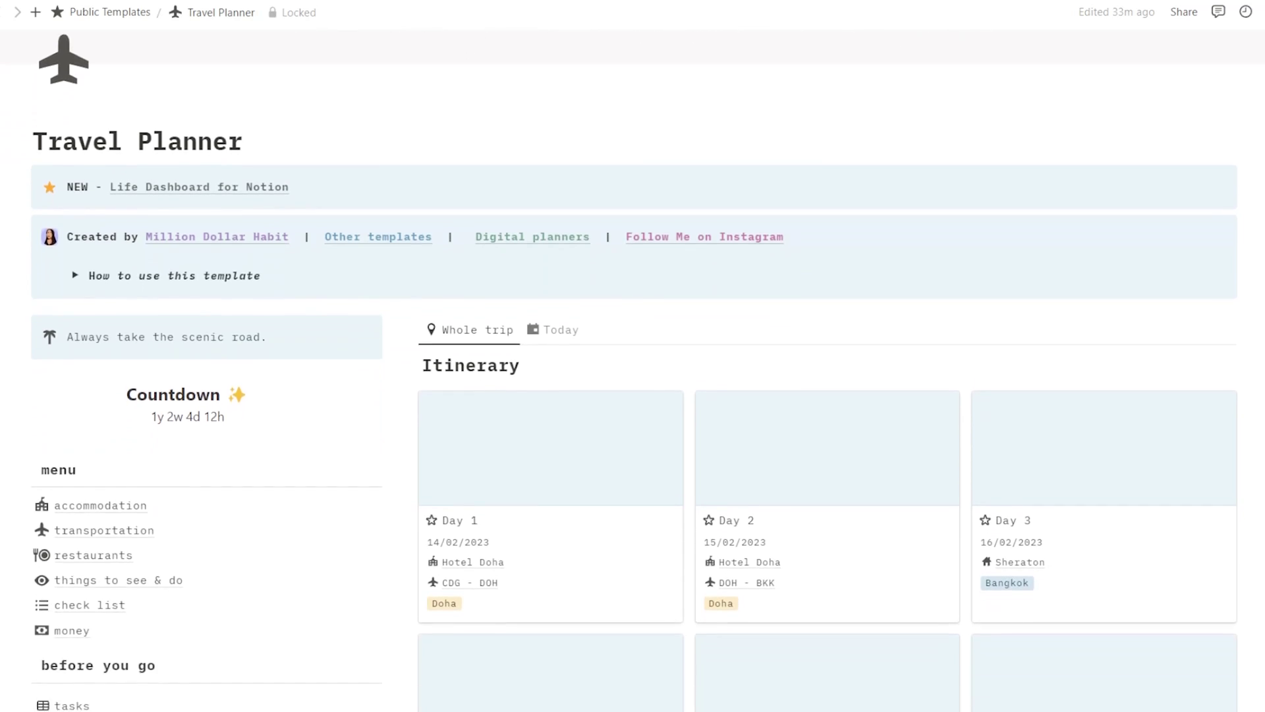
pyautogui.scroll(-7, 635, 369)
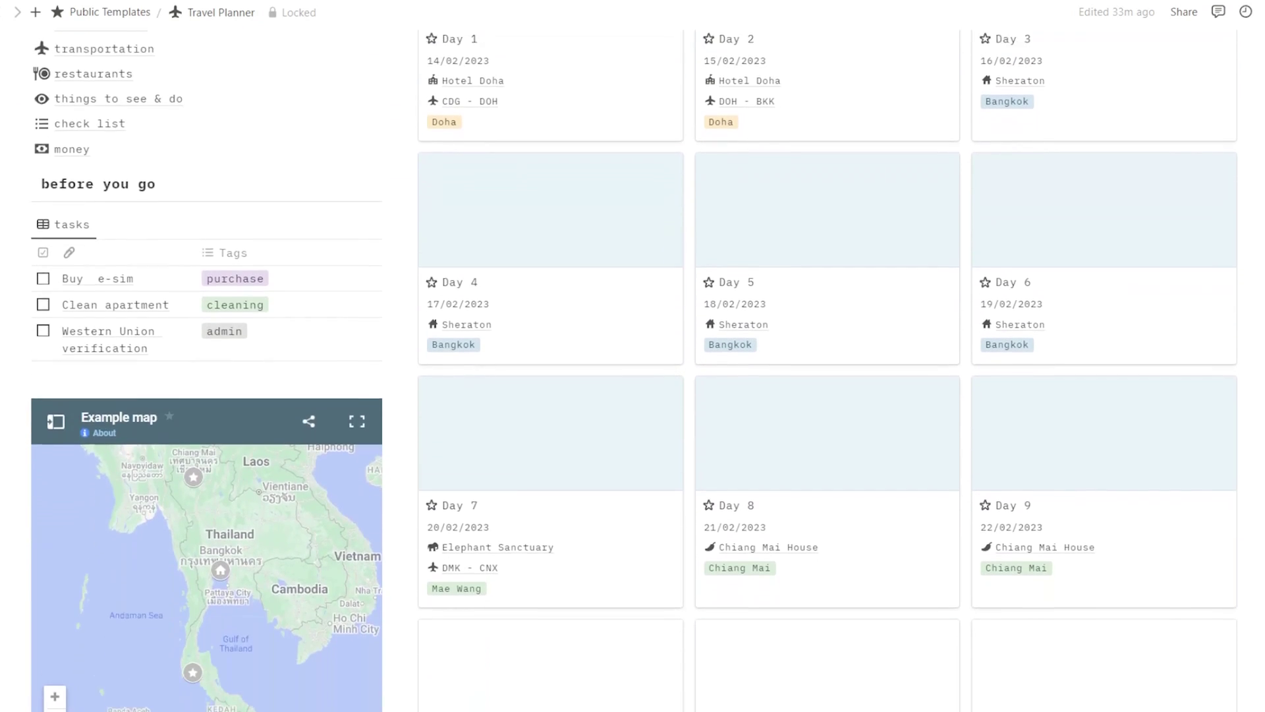
pyautogui.scroll(-3, 635, 369)
pyautogui.scroll(12, 635, 369)
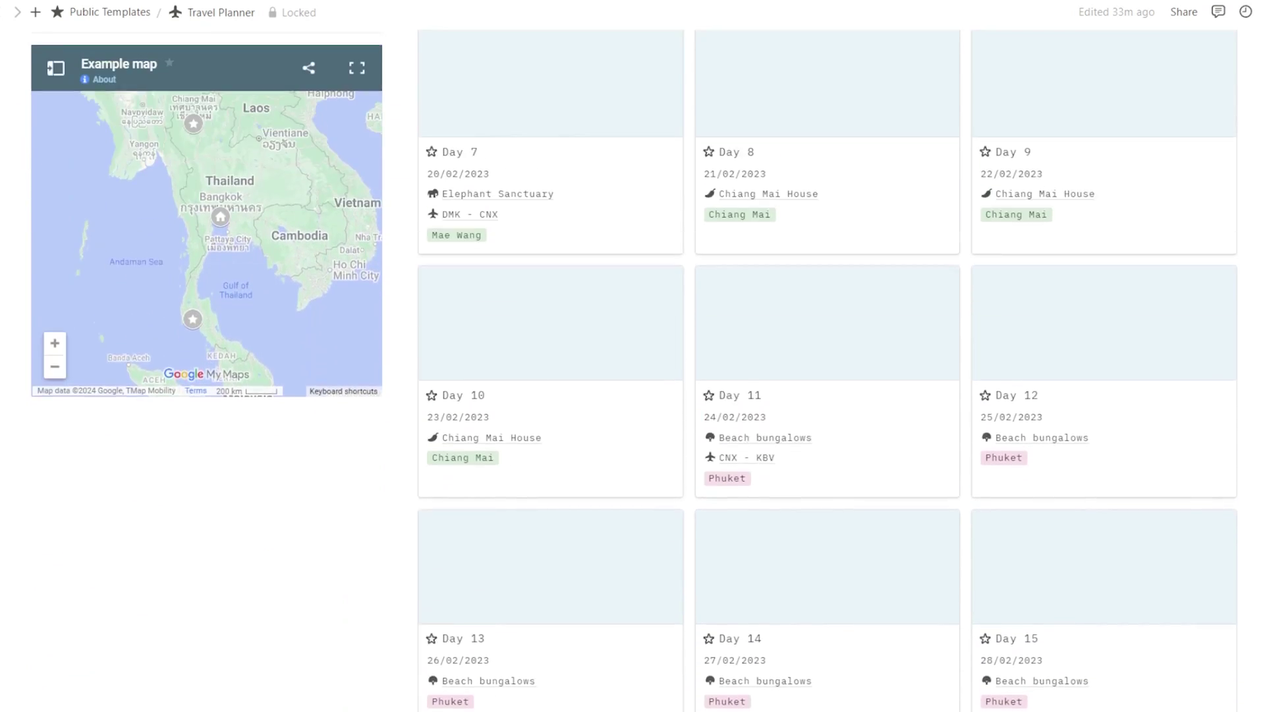
pyautogui.scroll(3, 634, 369)
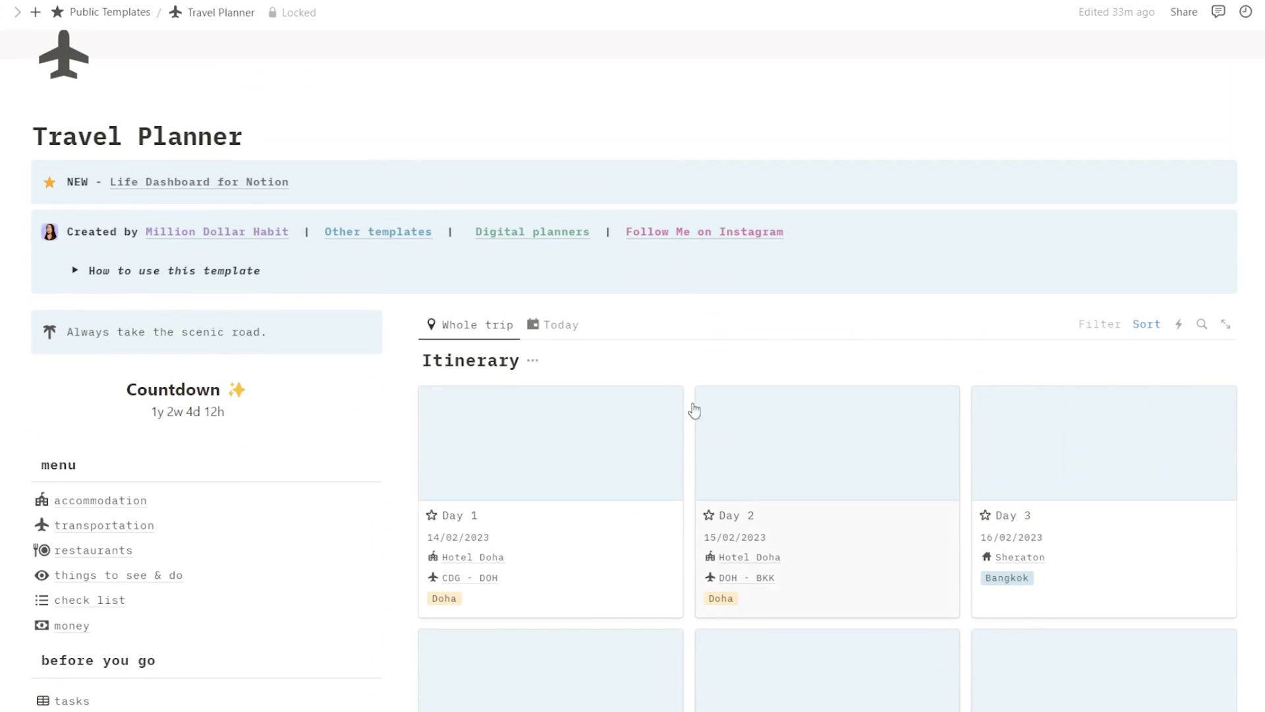
pyautogui.click(524, 525)
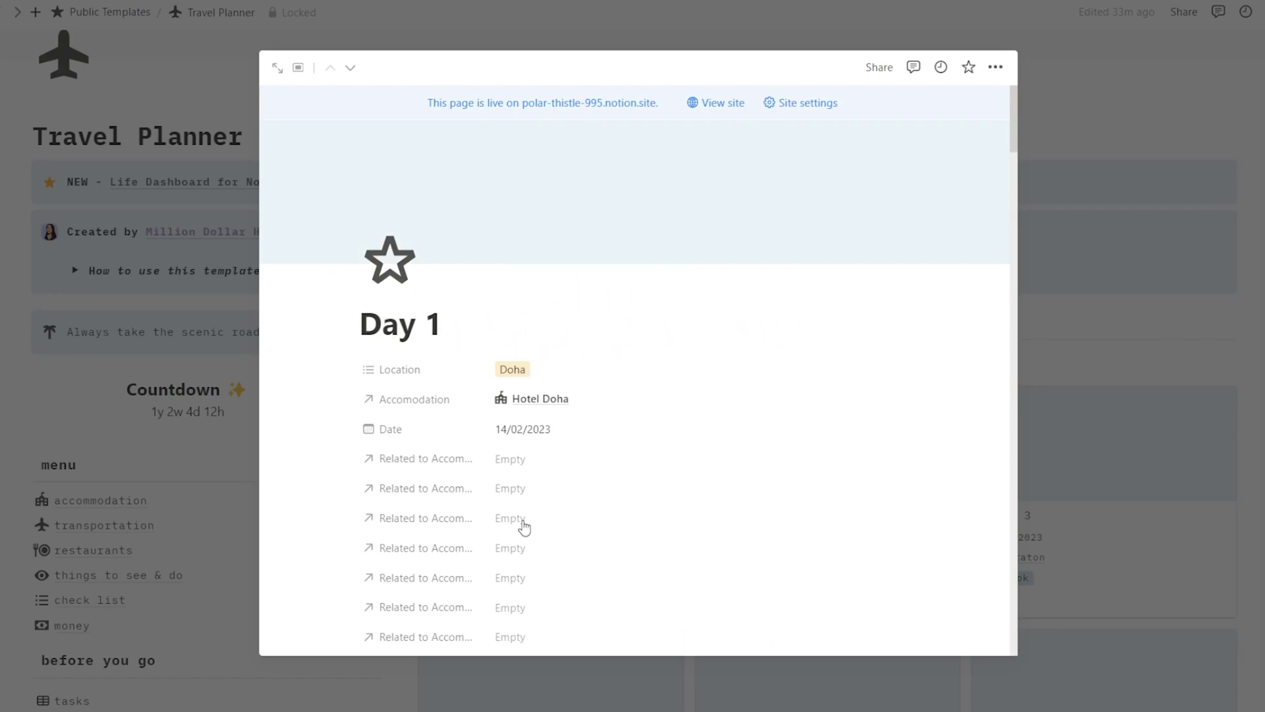
pyautogui.click(1180, 291)
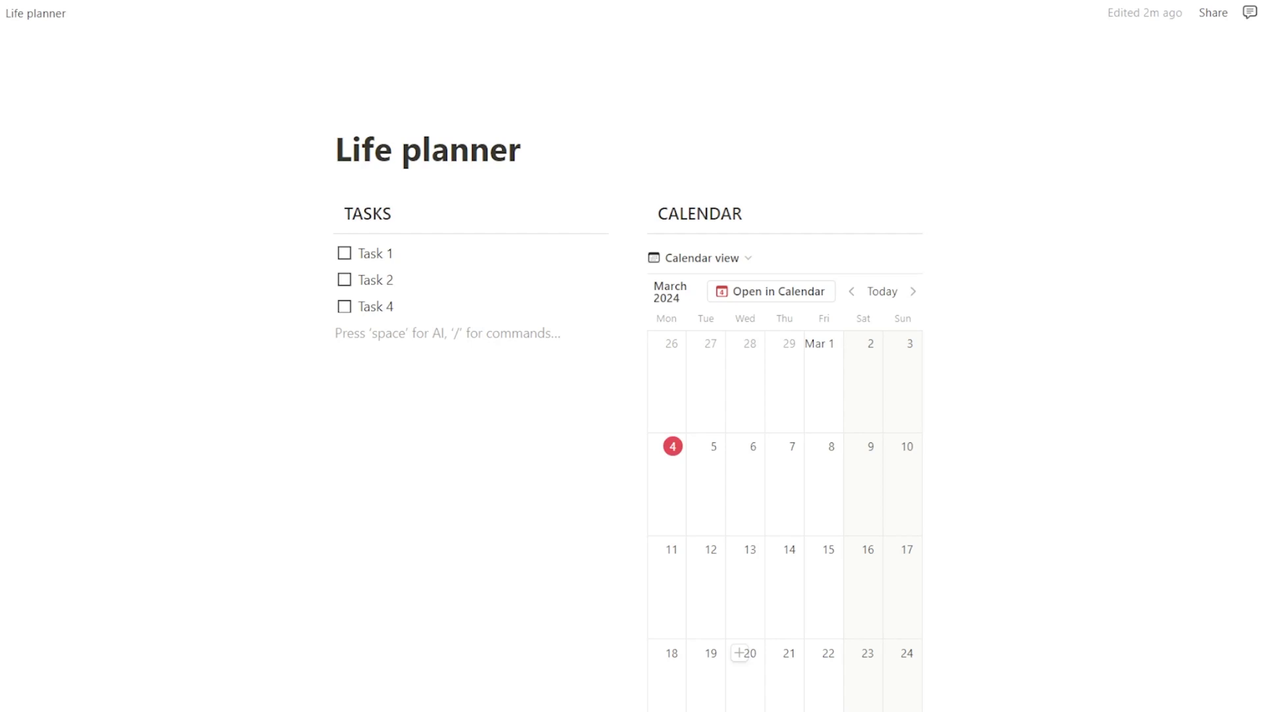
# Apply Blue background color to the TASKS heading and the CALENDAR heading
pyautogui.click(1071, 342)
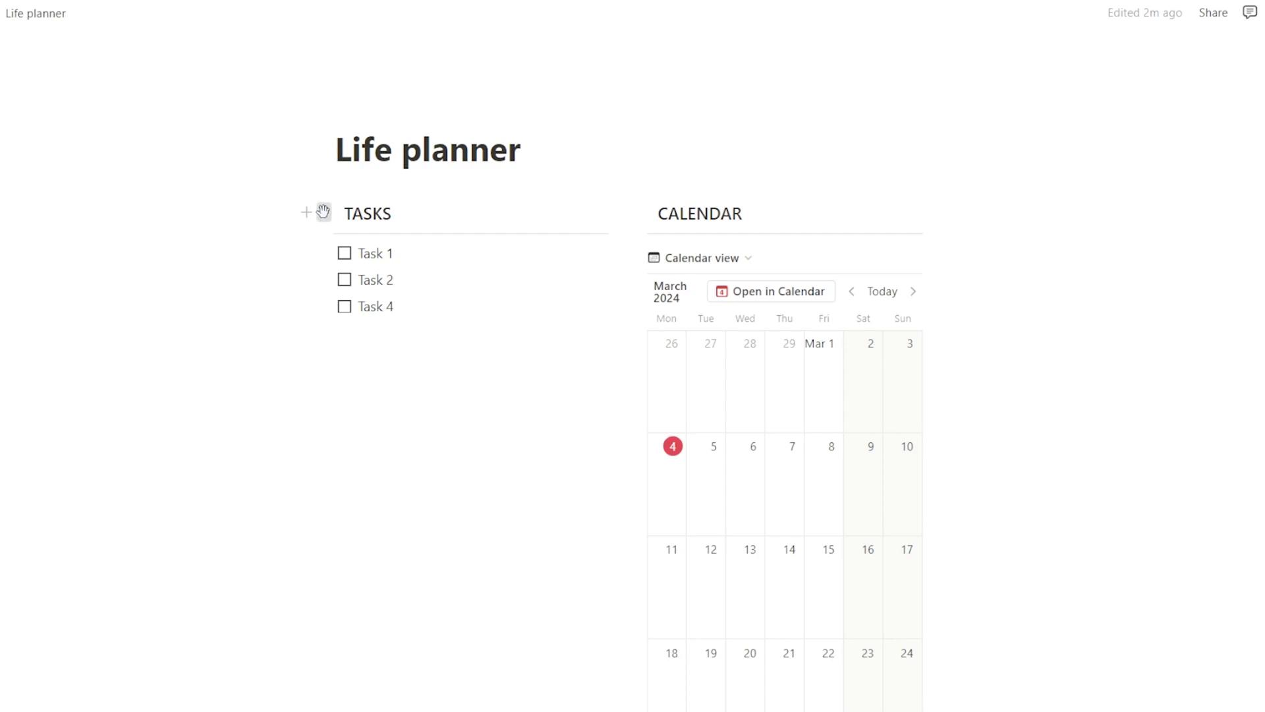
pyautogui.click(323, 211)
pyautogui.moveTo(249, 333)
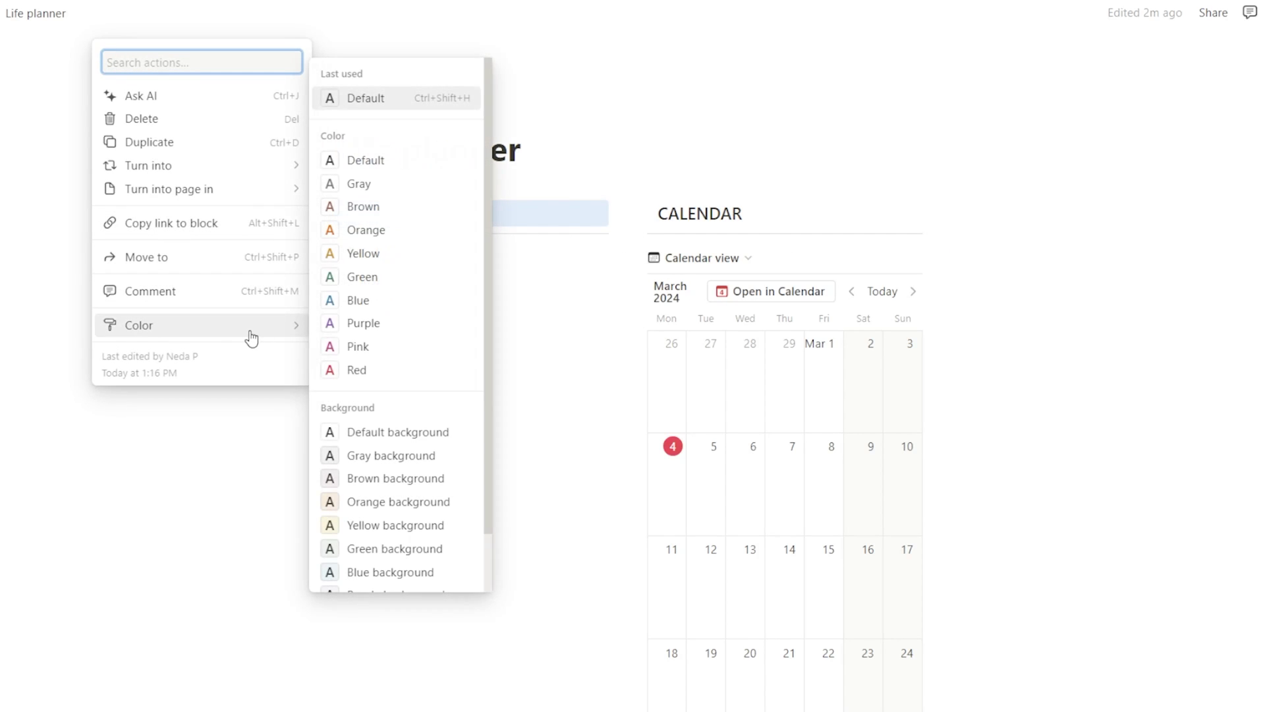
pyautogui.click(429, 572)
pyautogui.click(638, 212)
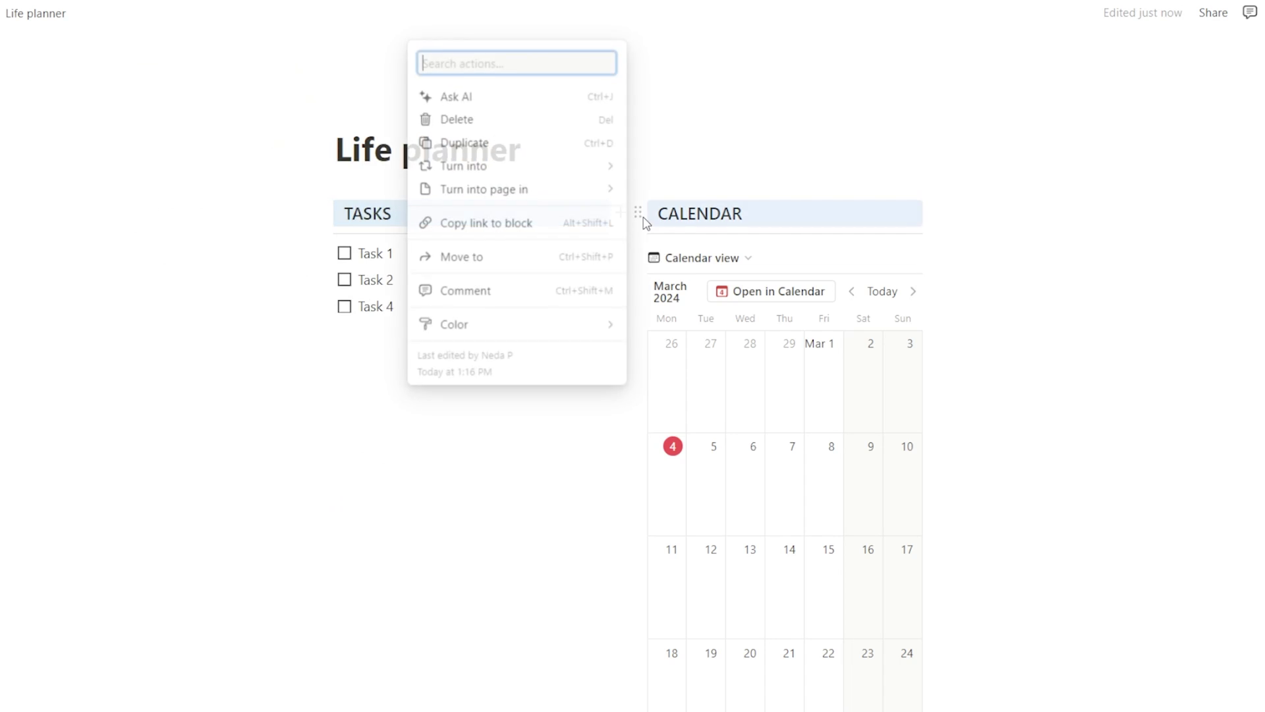
pyautogui.moveTo(537, 328)
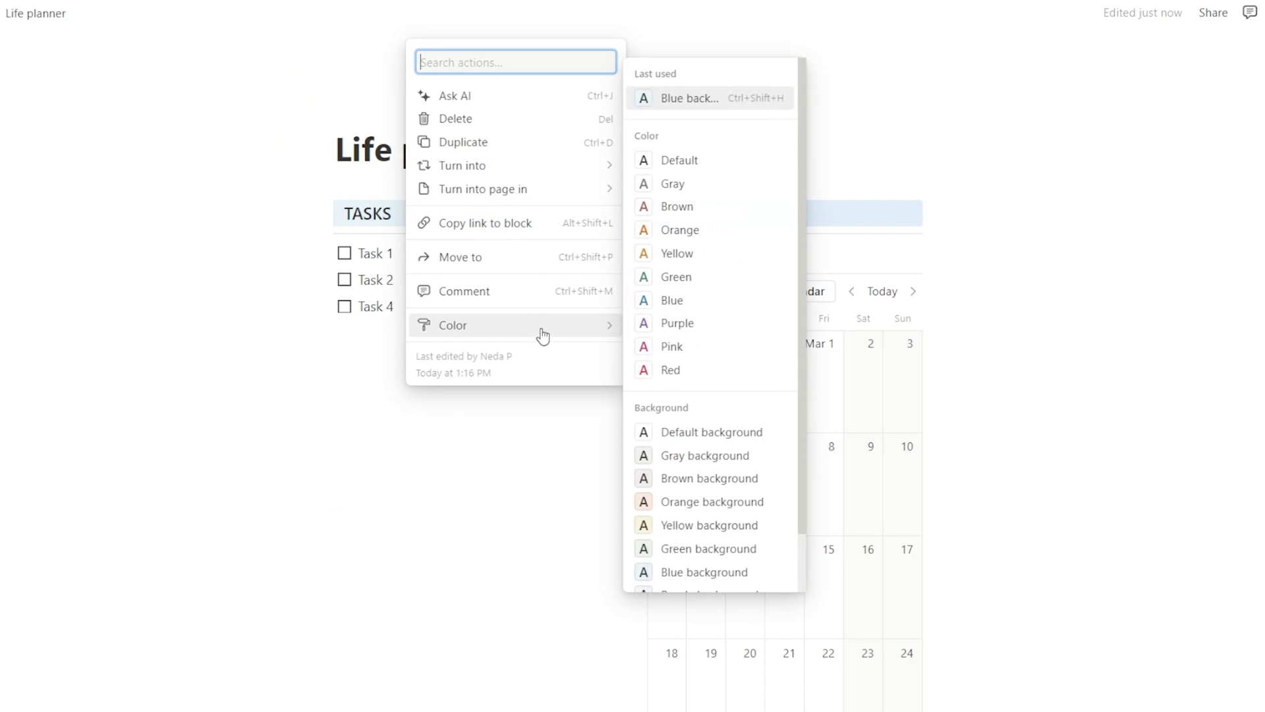
pyautogui.click(712, 572)
pyautogui.click(1058, 262)
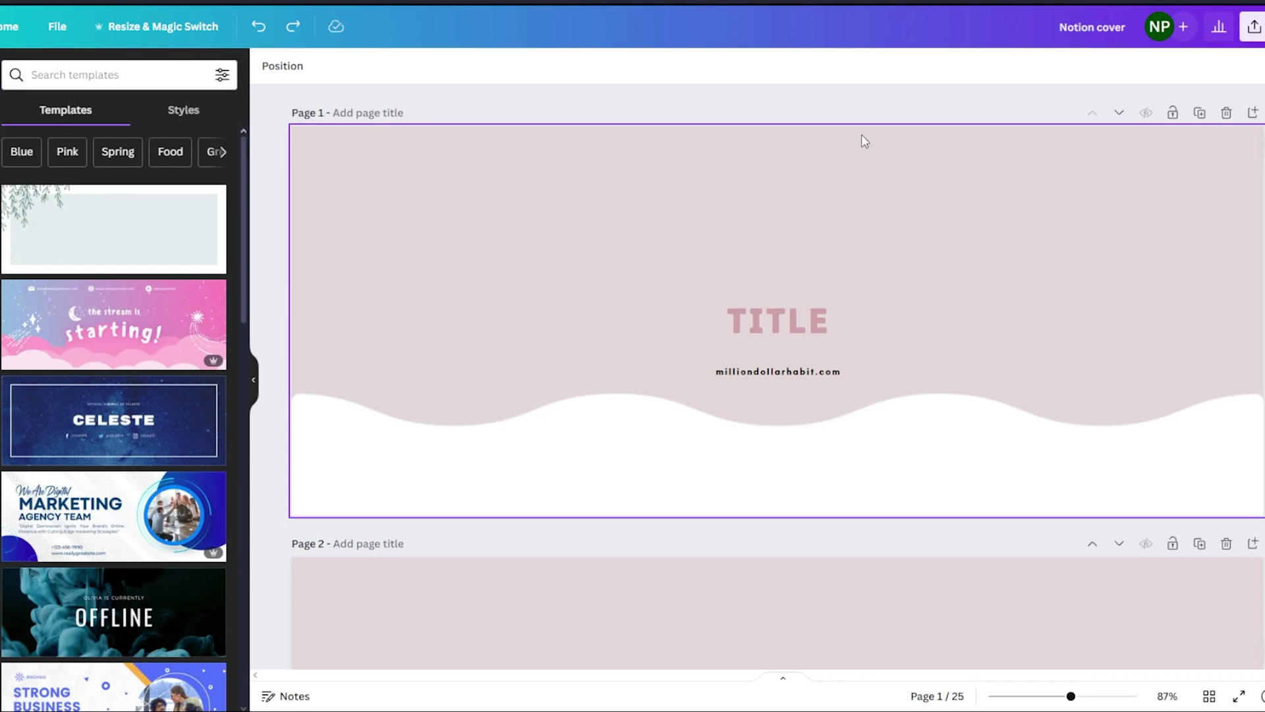
# Fill the Canva cover's page background with the blue-green gradient
pyautogui.click(793, 171)
pyautogui.click(268, 67)
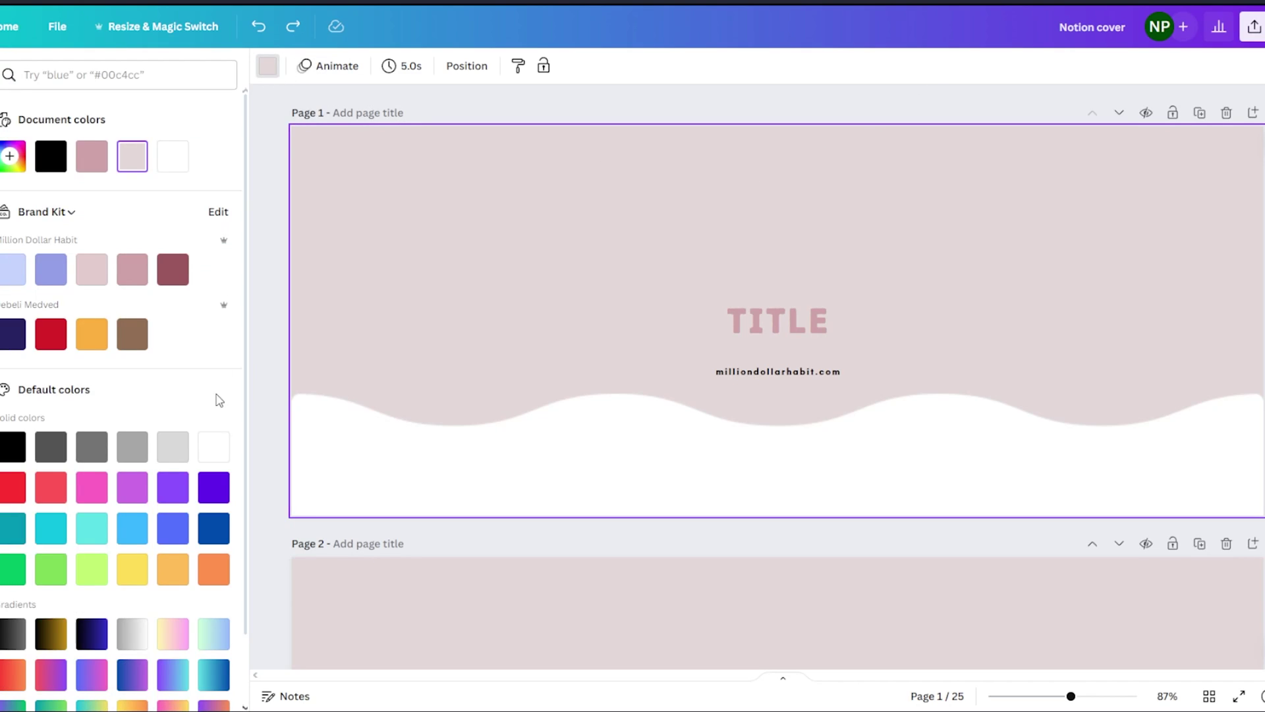
pyautogui.click(218, 649)
# Make the TITLE text white and change it to read LIFE PLANNER
pyautogui.click(735, 339)
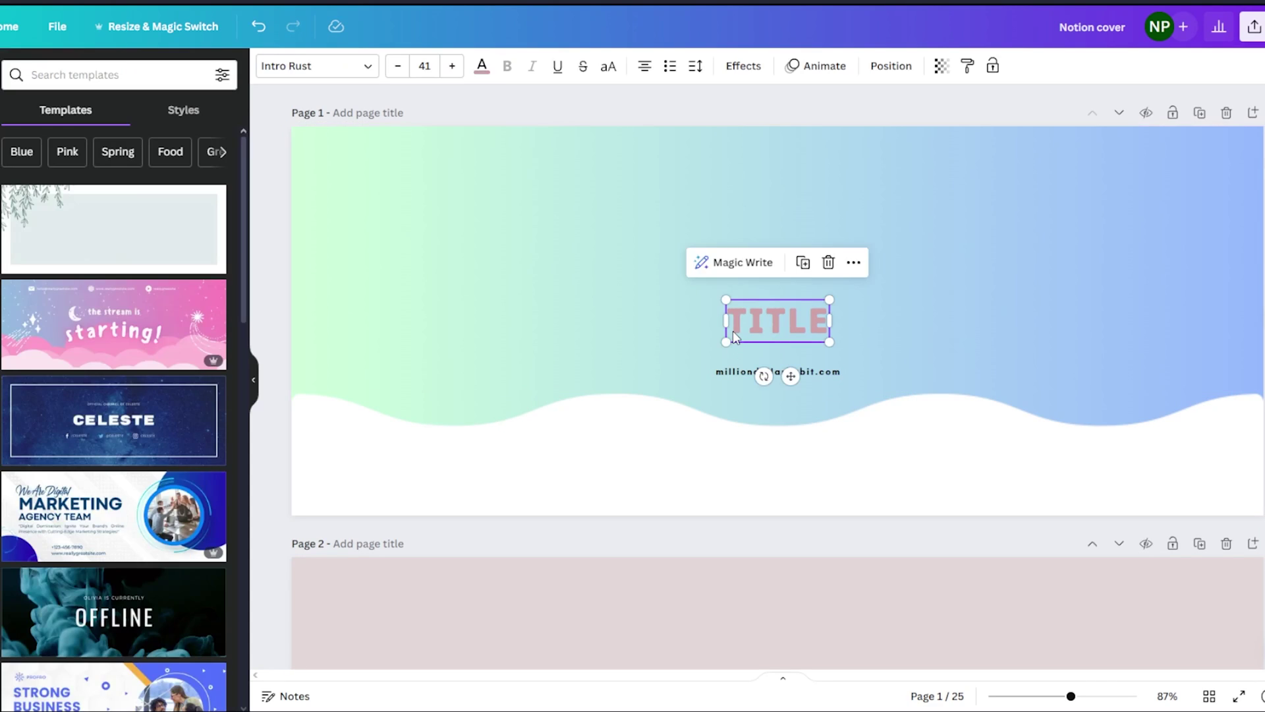
pyautogui.click(483, 66)
pyautogui.click(172, 156)
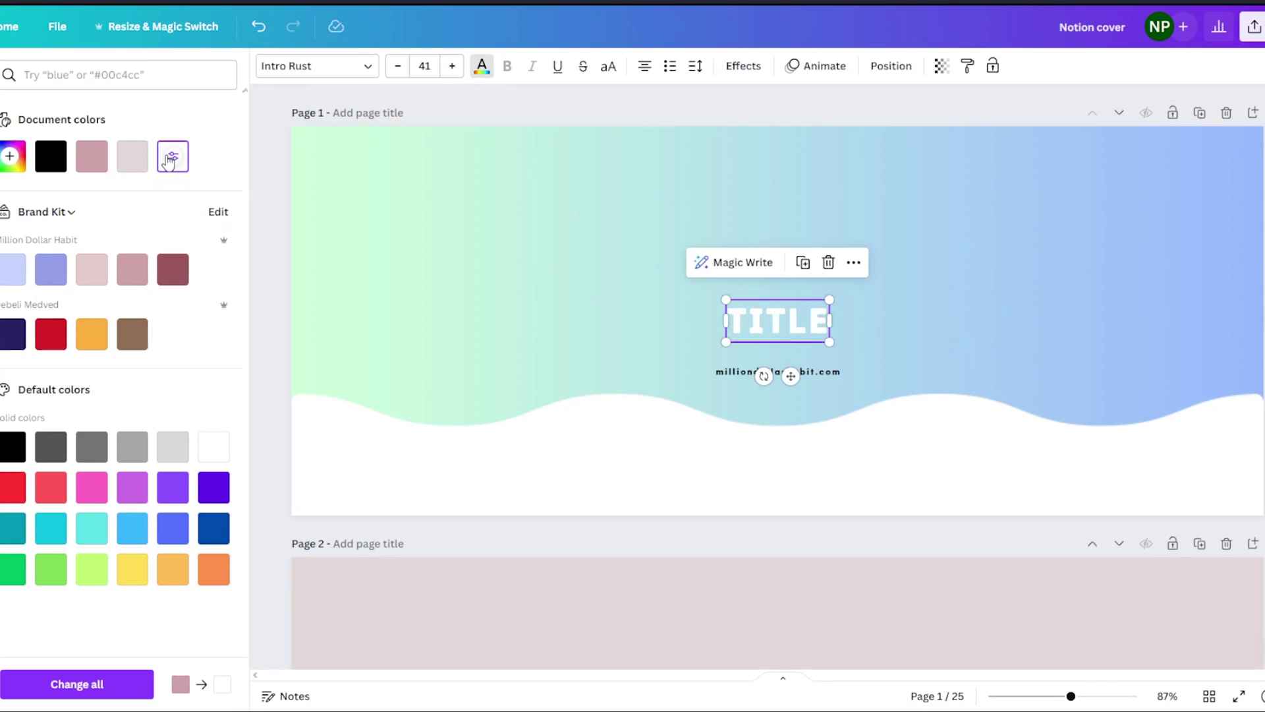
pyautogui.doubleClick(759, 323)
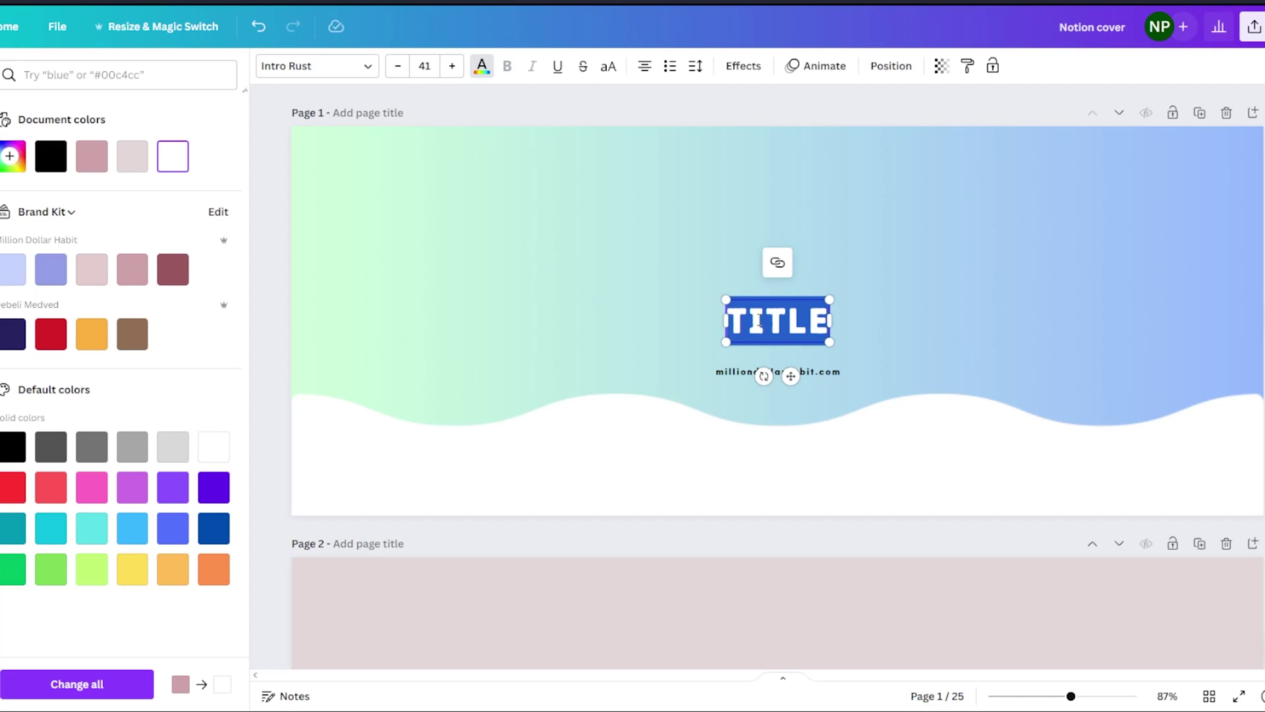
pyautogui.write('LIFE PLANNER')
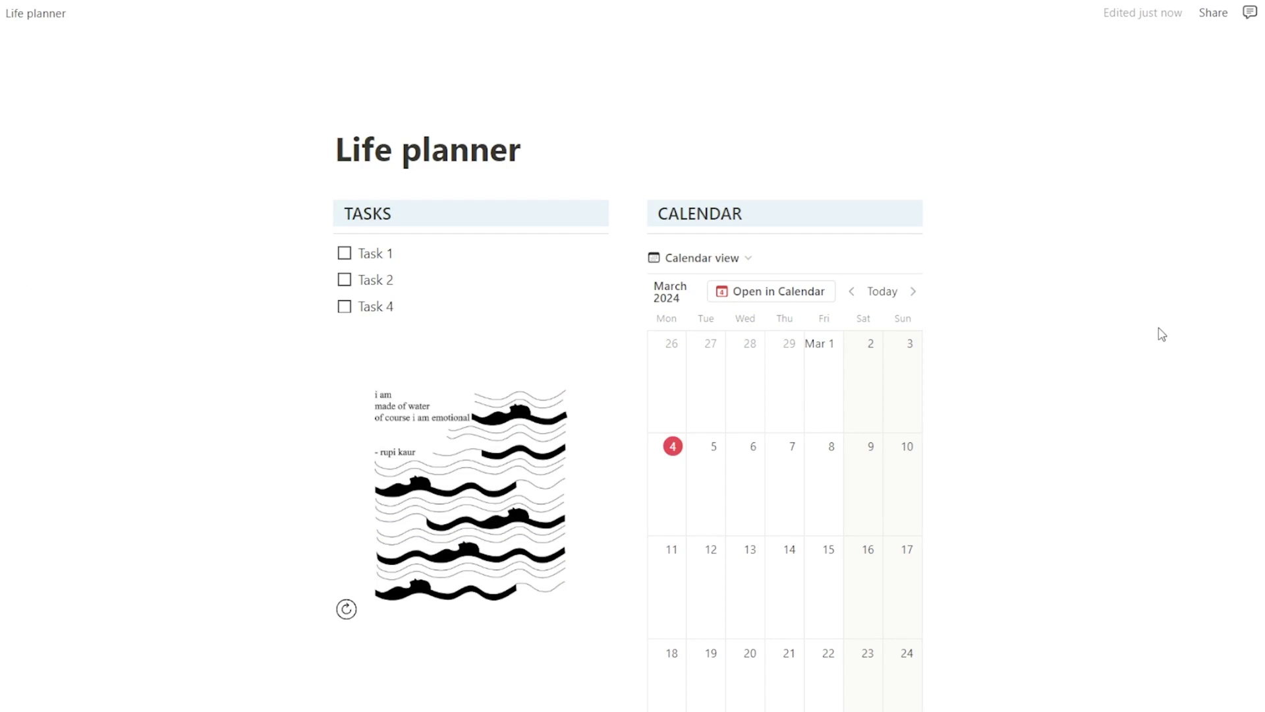
# Upload the Canva gradient image as the Life planner cover, shifted to show its wavy edge
pyautogui.click(453, 110)
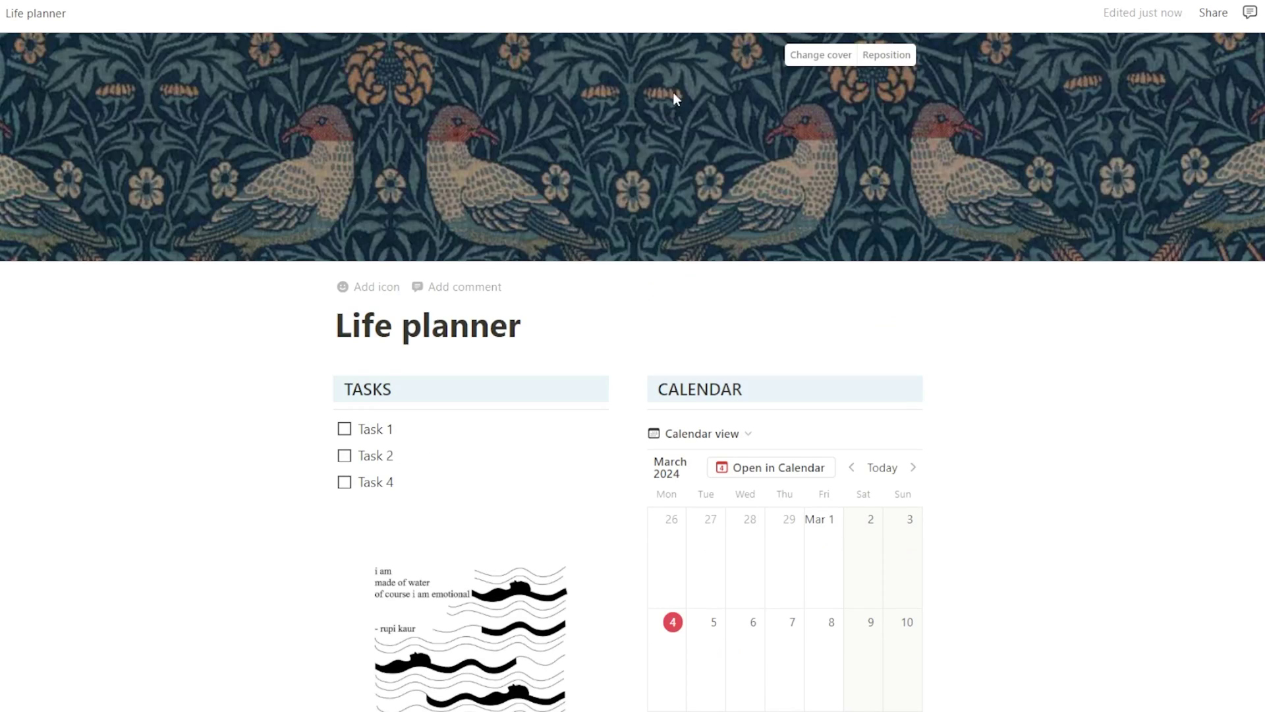
pyautogui.click(834, 57)
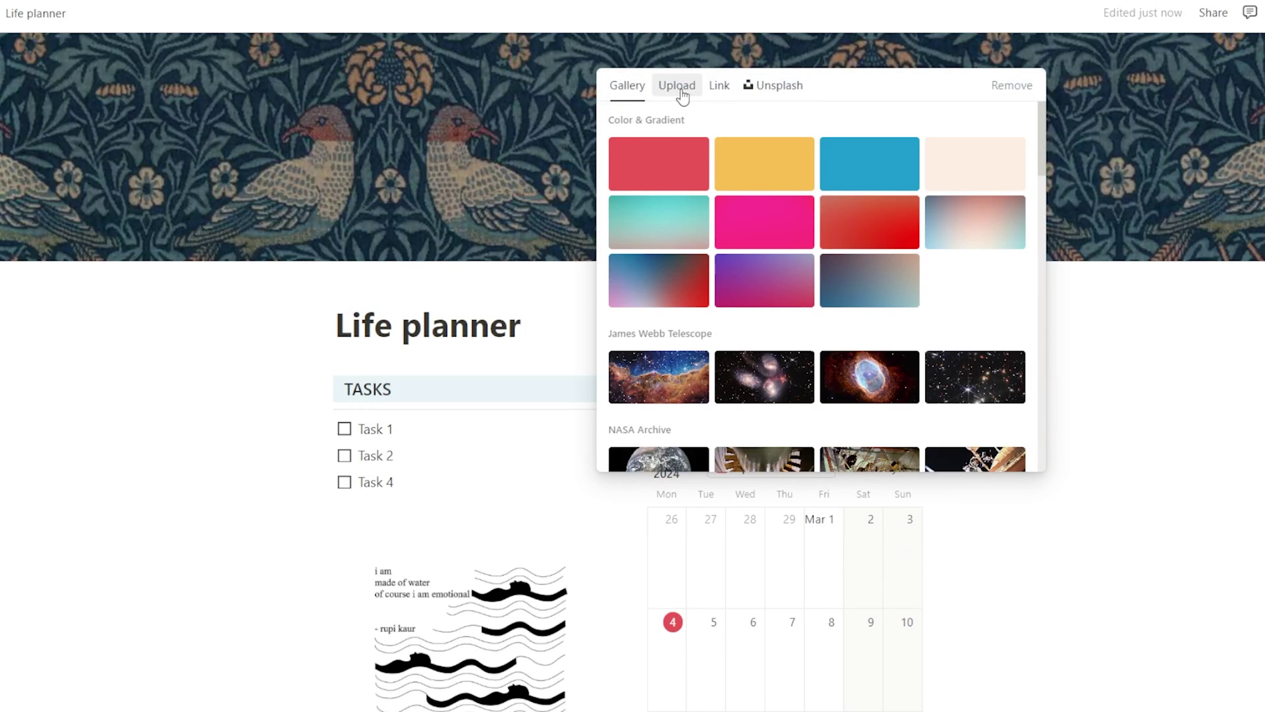
pyautogui.click(679, 88)
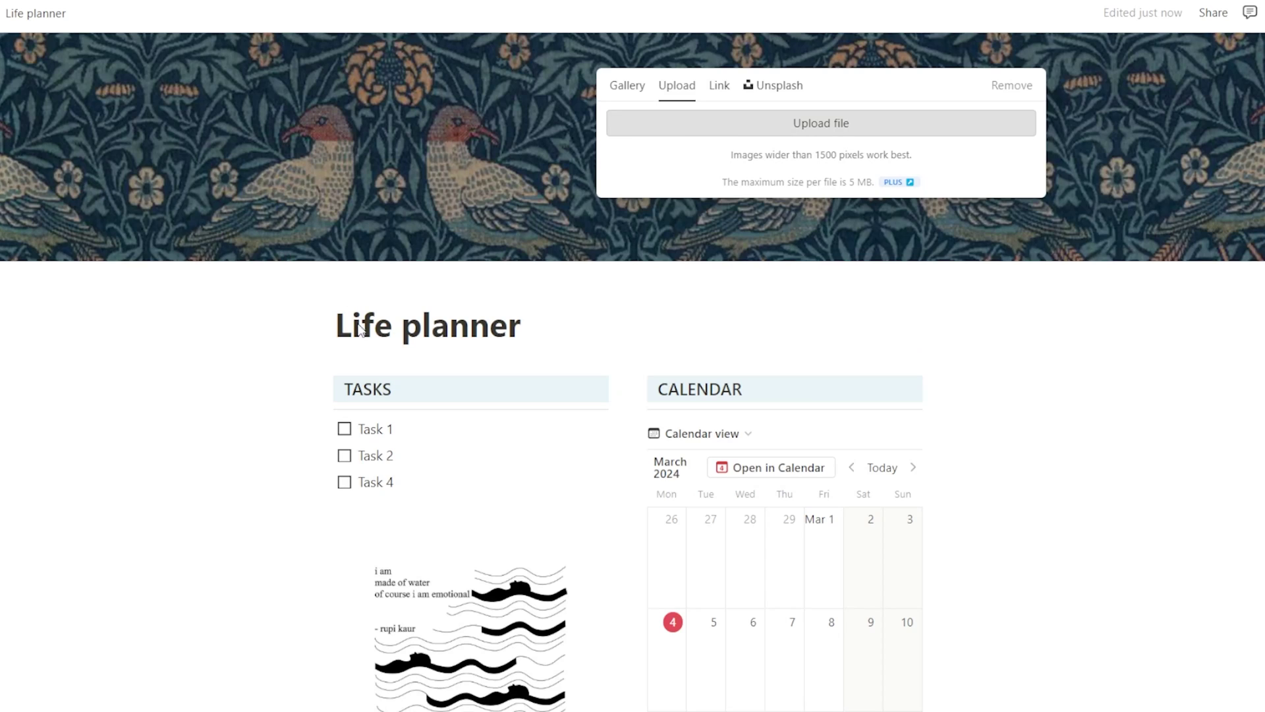
pyautogui.click(1190, 389)
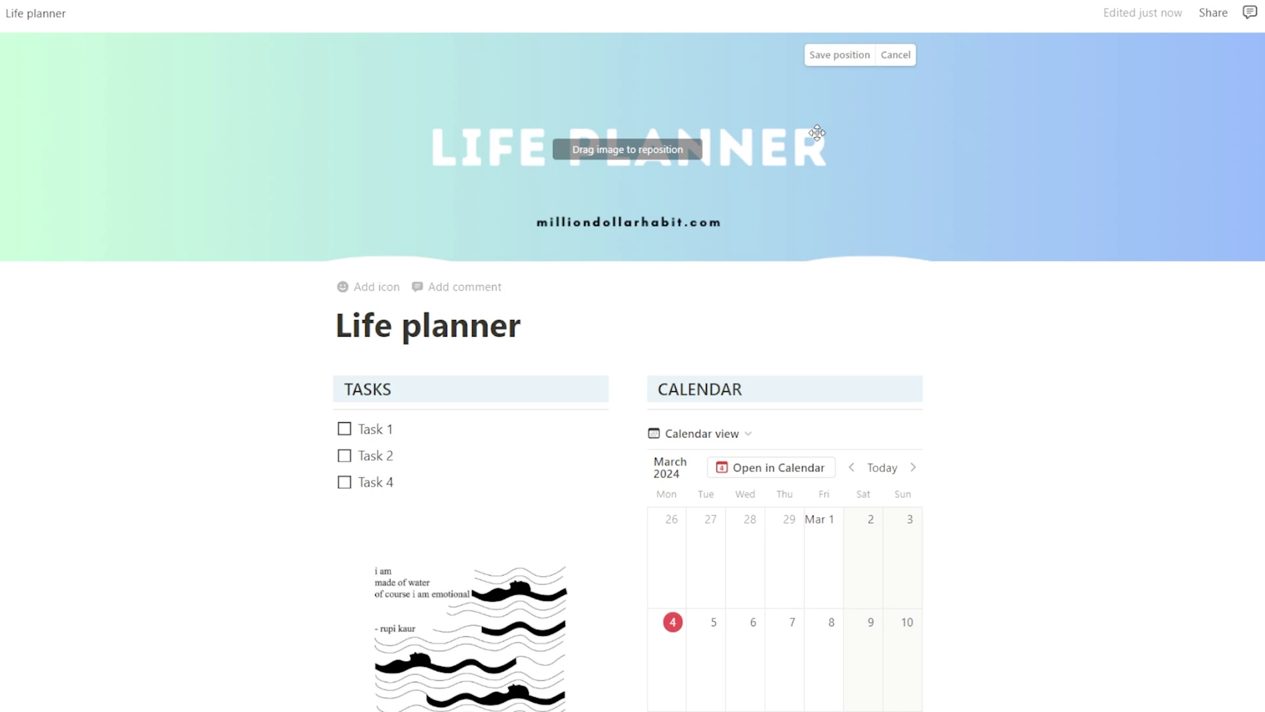
pyautogui.moveTo(817, 133)
pyautogui.mouseDown()
pyautogui.moveTo(768, 170)
pyautogui.moveTo(782, 93)
pyautogui.mouseUp()
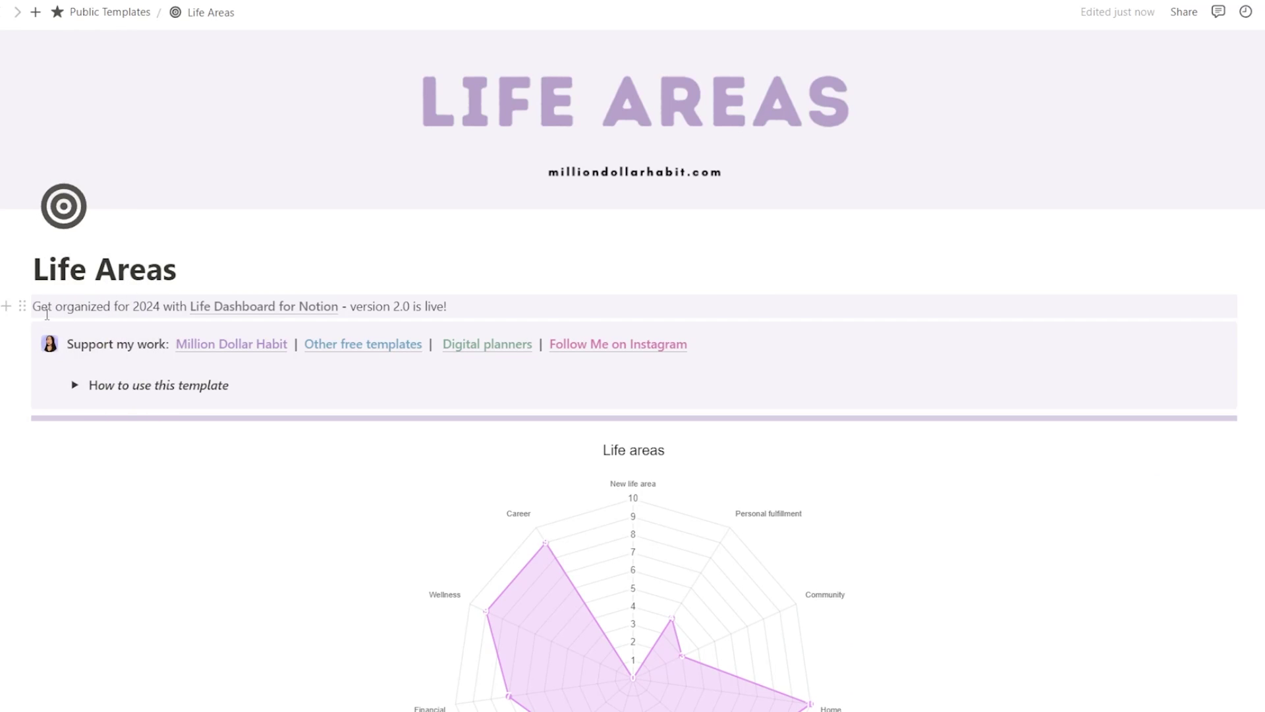
# Convert 'Get organized for 2024' into a Callout and set its icon to the black smiley
pyautogui.click(23, 307)
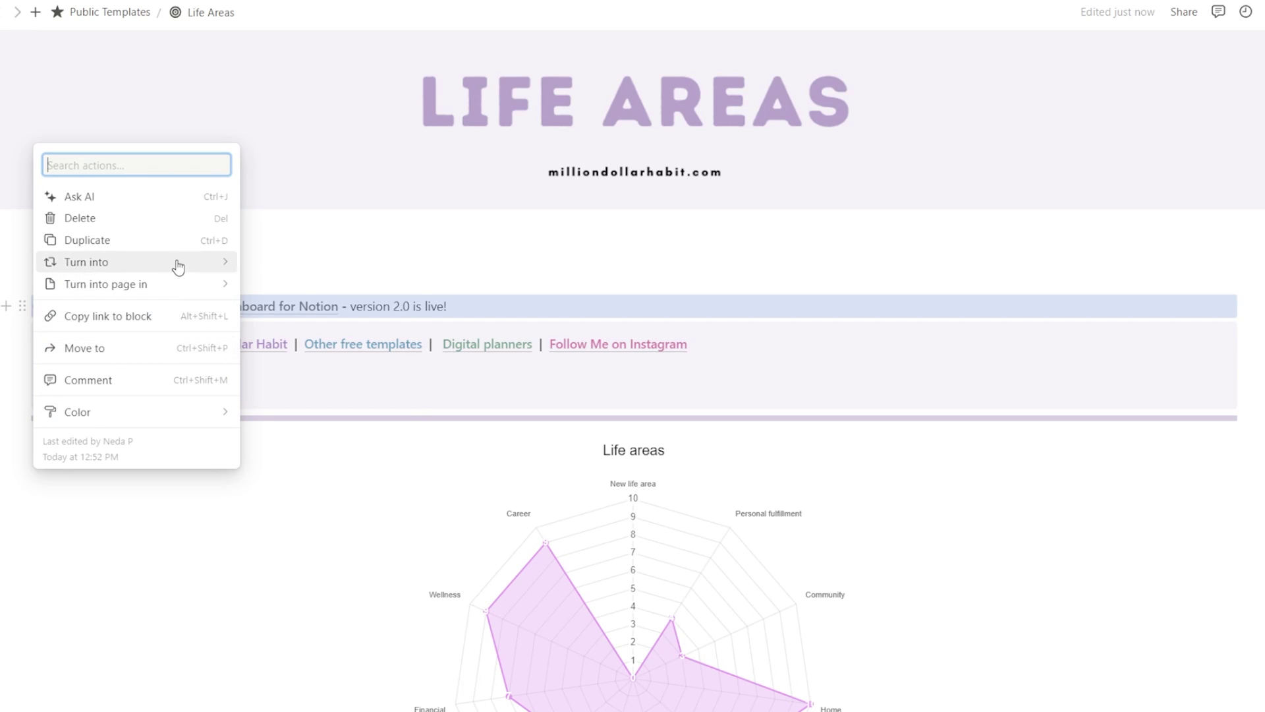
pyautogui.moveTo(175, 266)
pyautogui.click(312, 285)
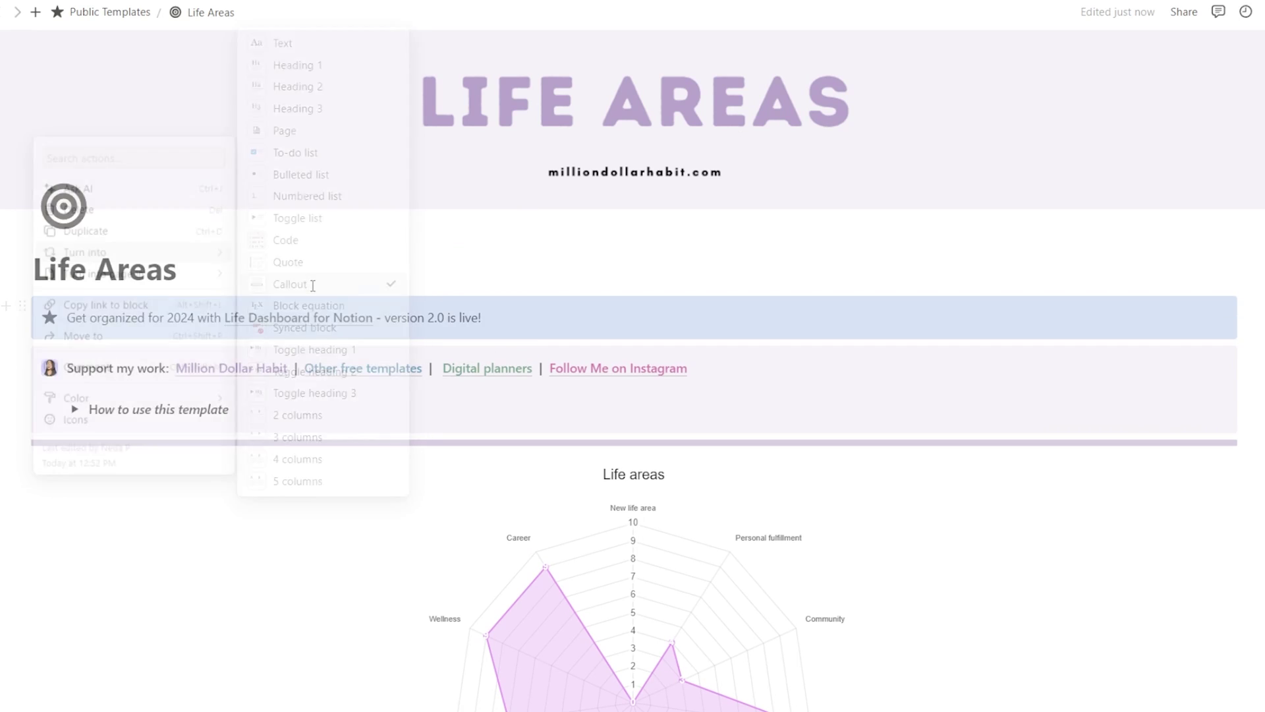
pyautogui.click(135, 294)
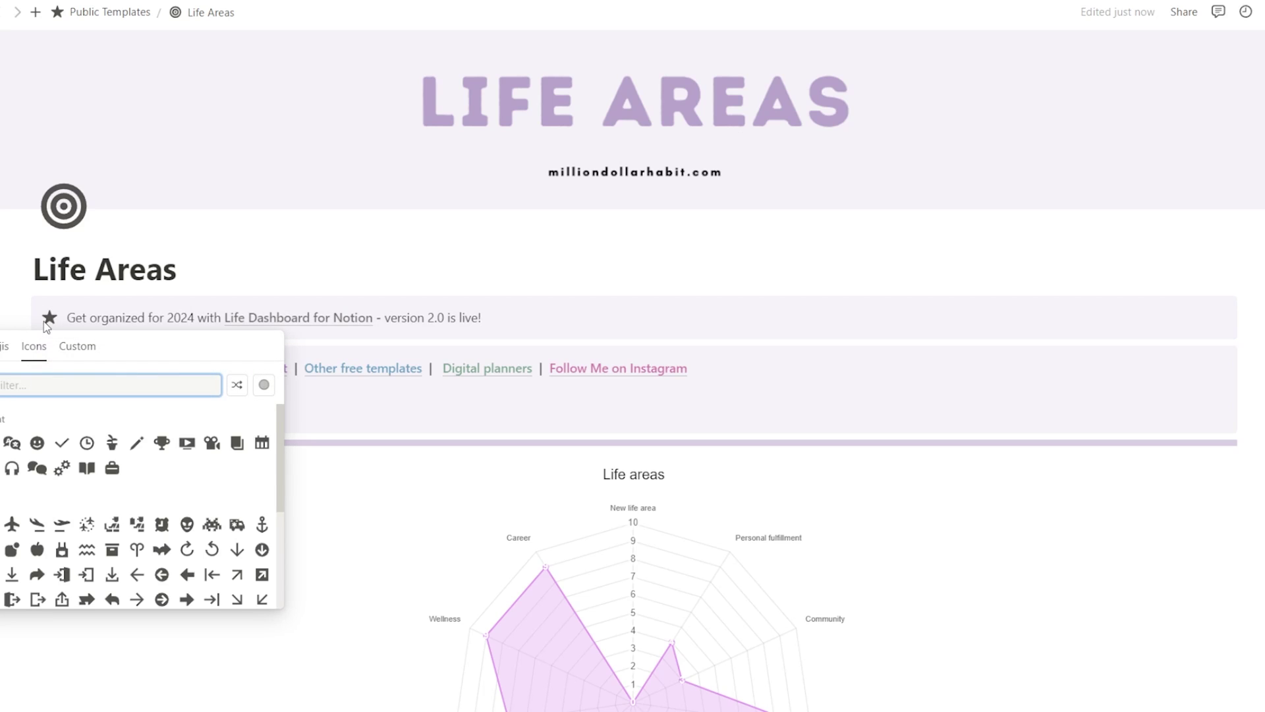
pyautogui.click(37, 442)
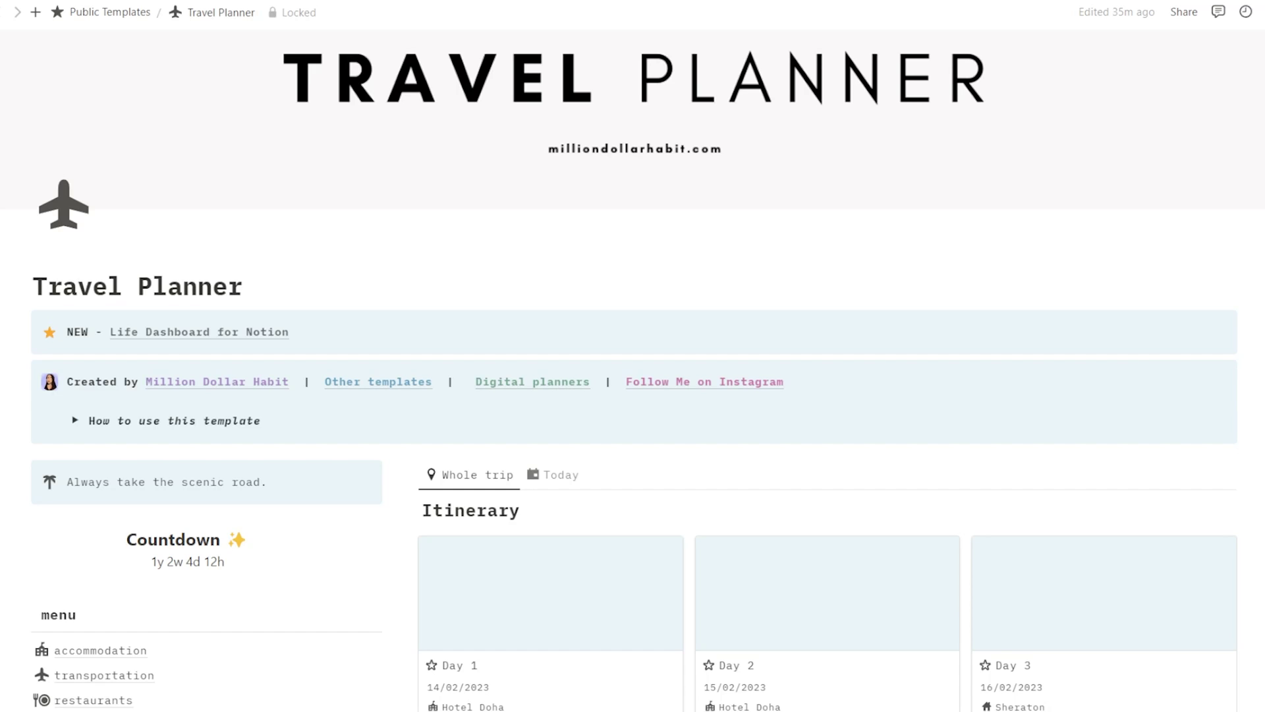
pyautogui.scroll(-9, 633, 369)
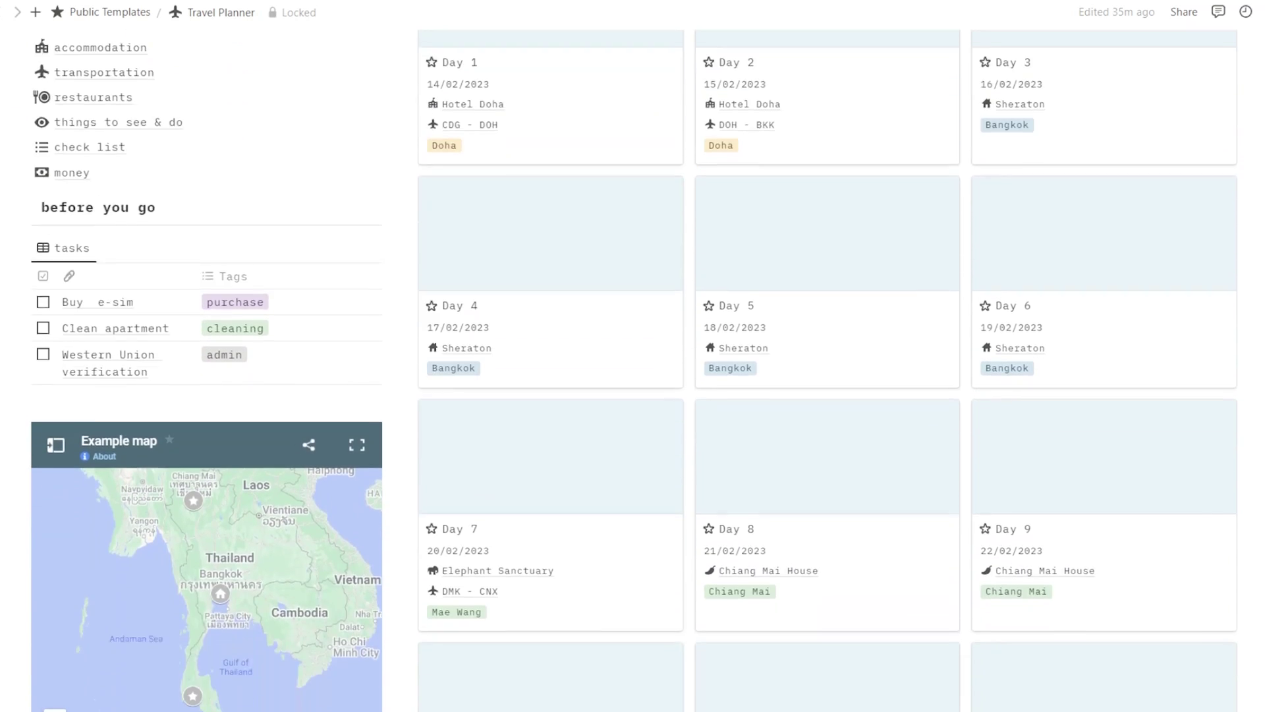
pyautogui.scroll(-3, 632, 369)
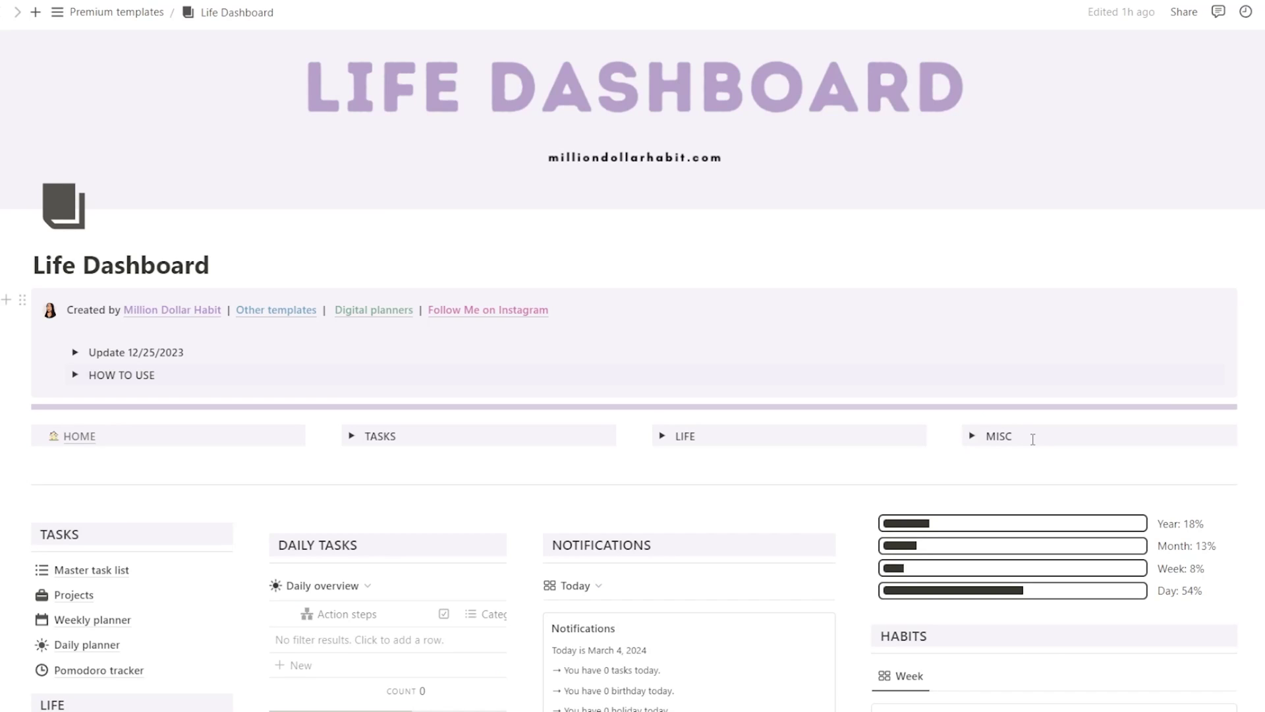
pyautogui.moveTo(1161, 570)
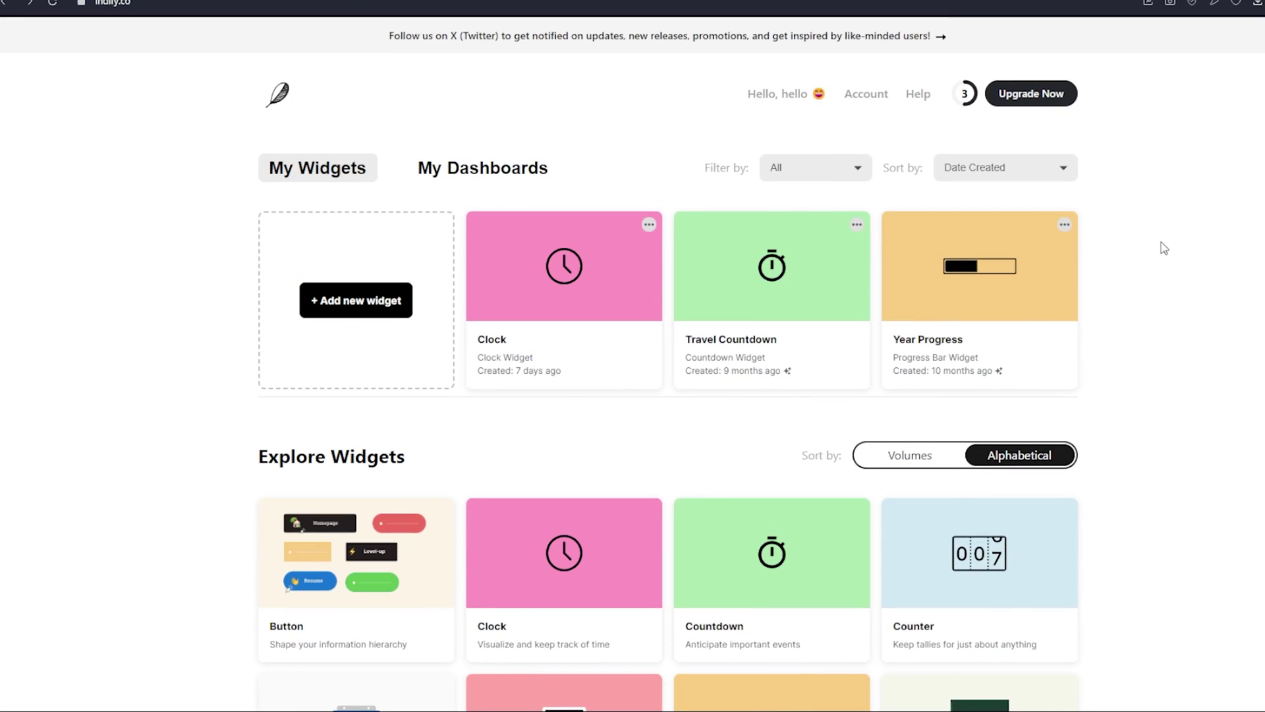
# Create a new Indify Quotes widget titled 'Quote widget'
pyautogui.click(356, 302)
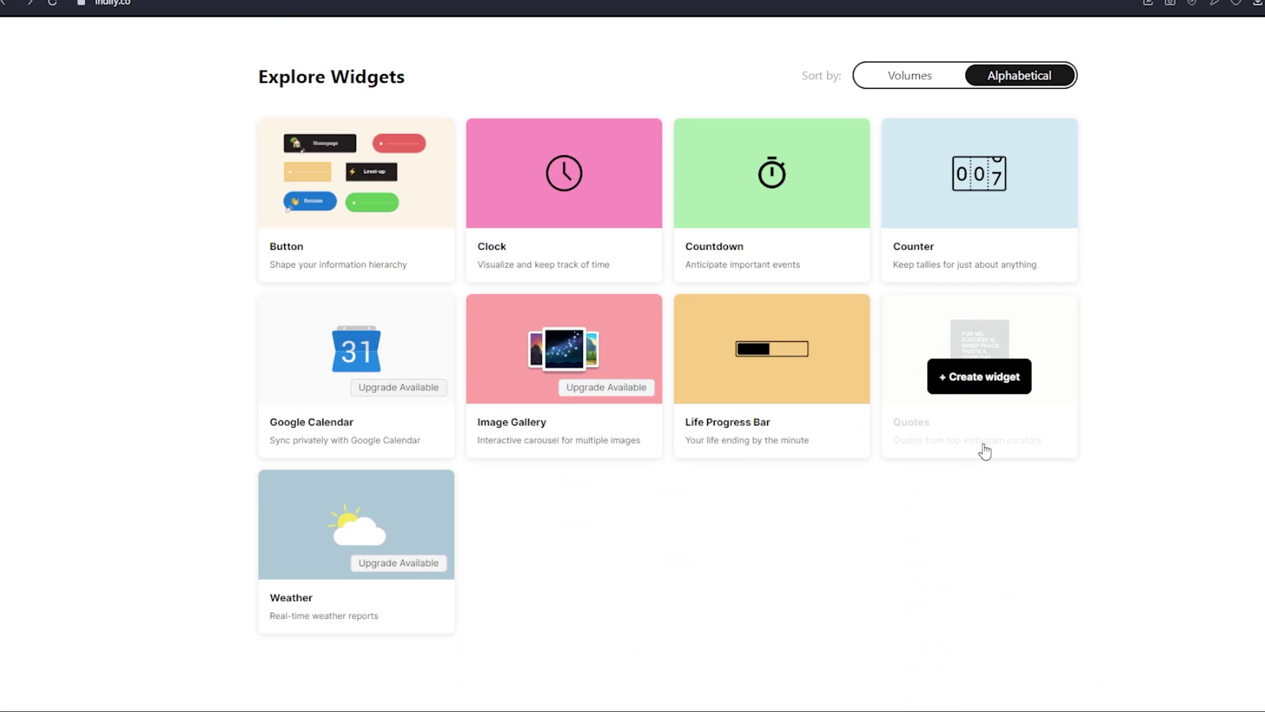
pyautogui.click(983, 442)
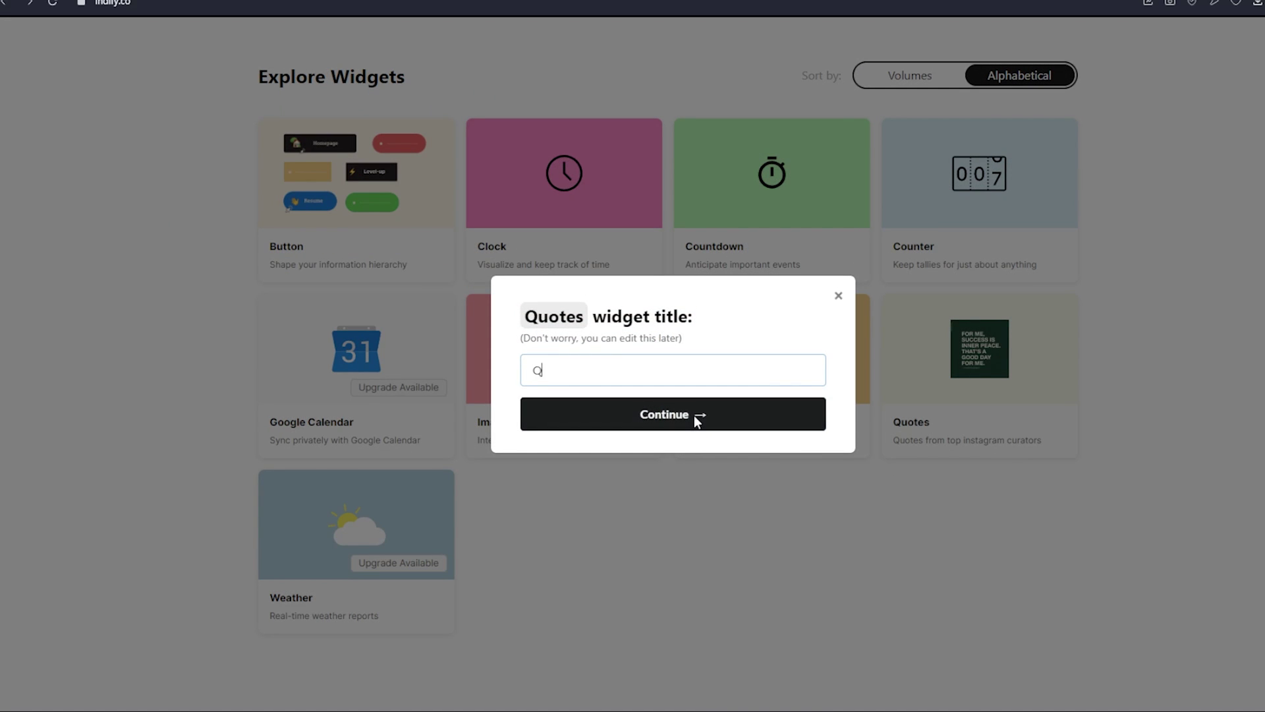
pyautogui.write('Quot e widget')
pyautogui.click(694, 416)
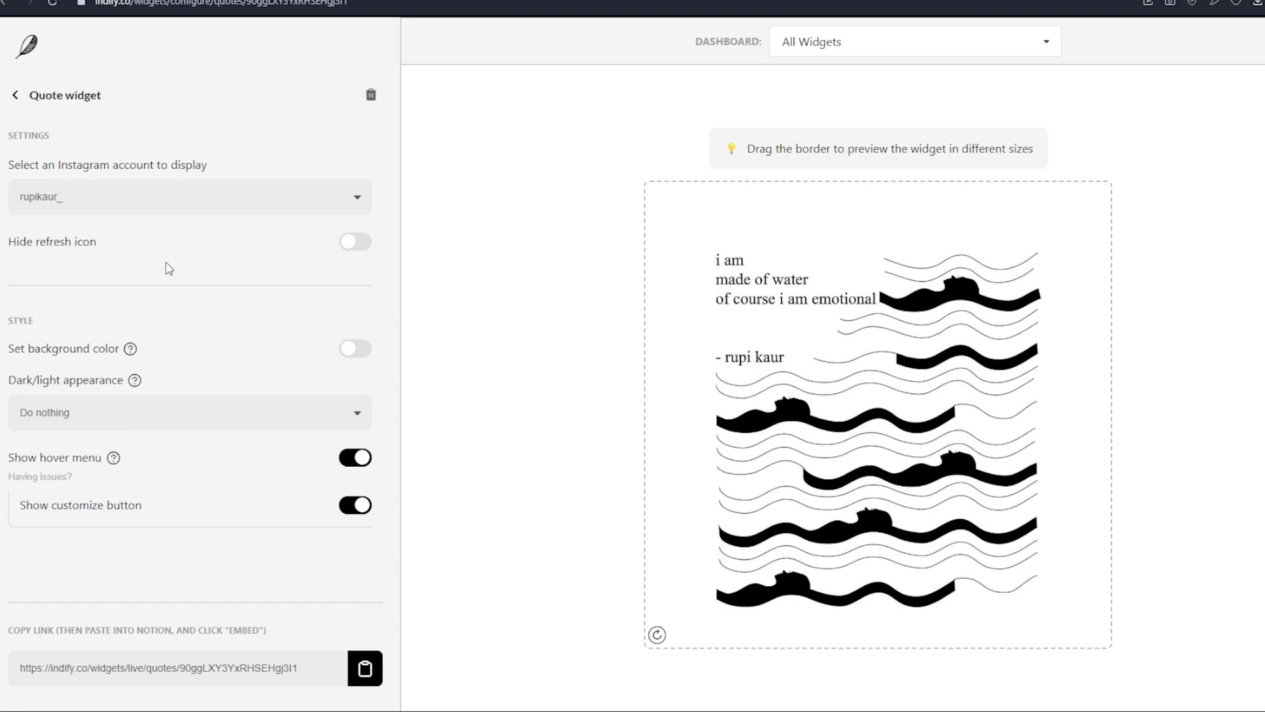
# Try a custom background colour, switch it back off, and copy the widget's live link
pyautogui.click(352, 349)
pyautogui.click(351, 410)
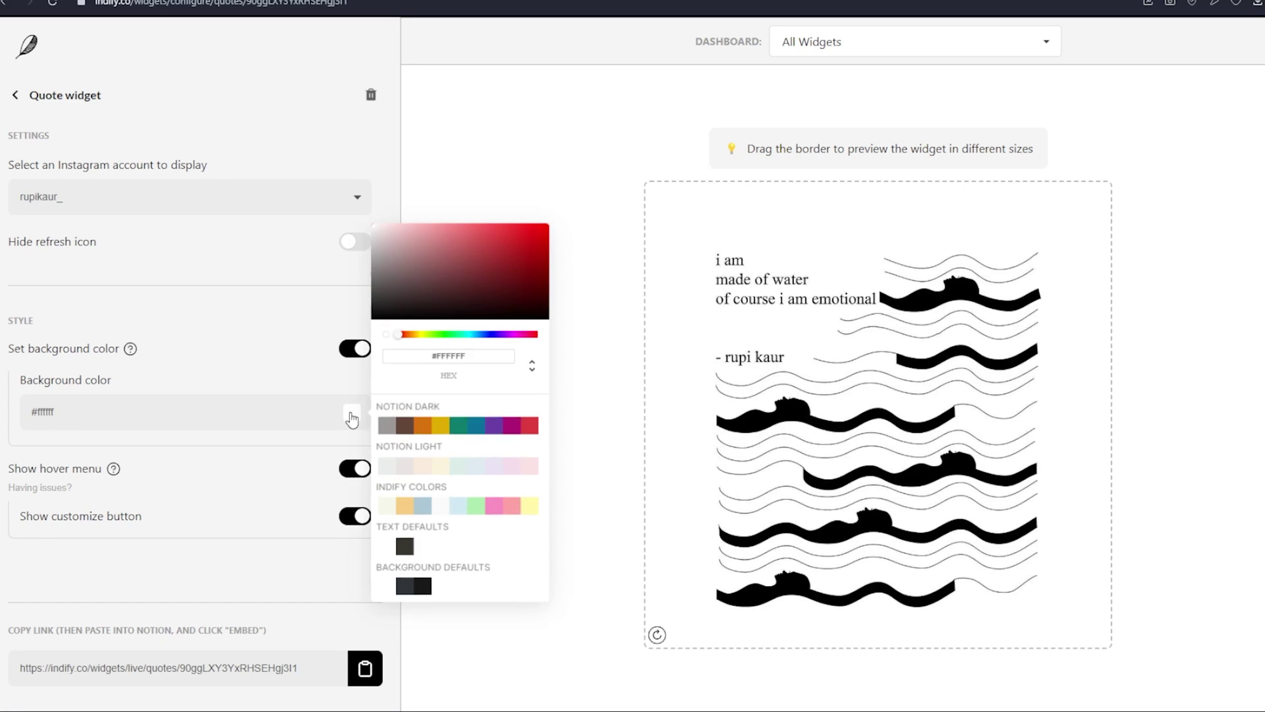
pyautogui.click(358, 348)
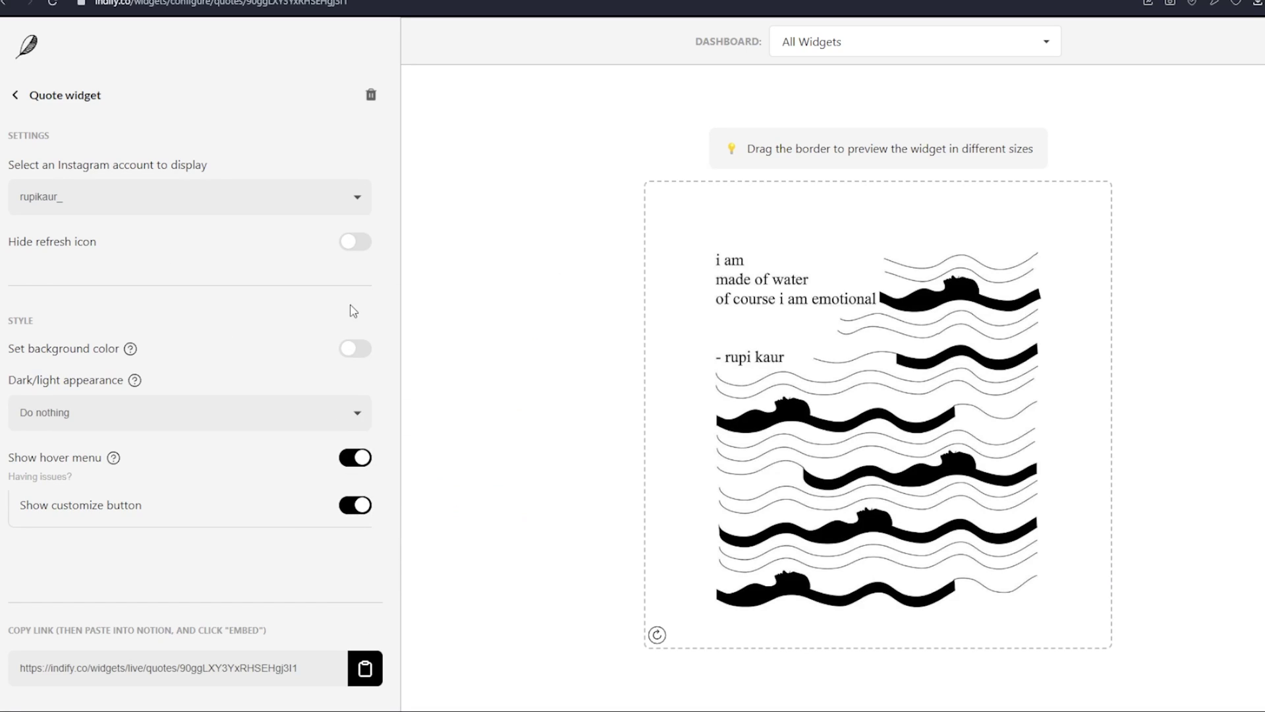
pyautogui.click(364, 671)
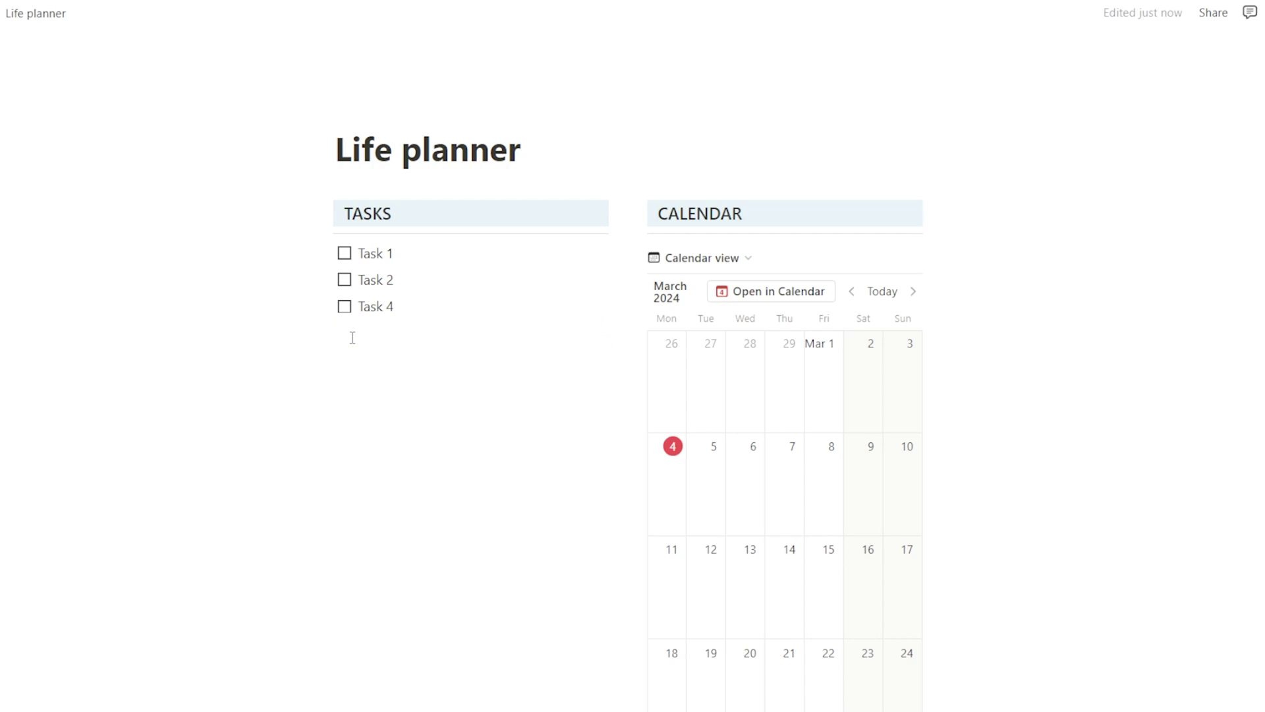
# Add an embed block below Task 4 using the pasted Indify quote widget link
pyautogui.write('/emb')
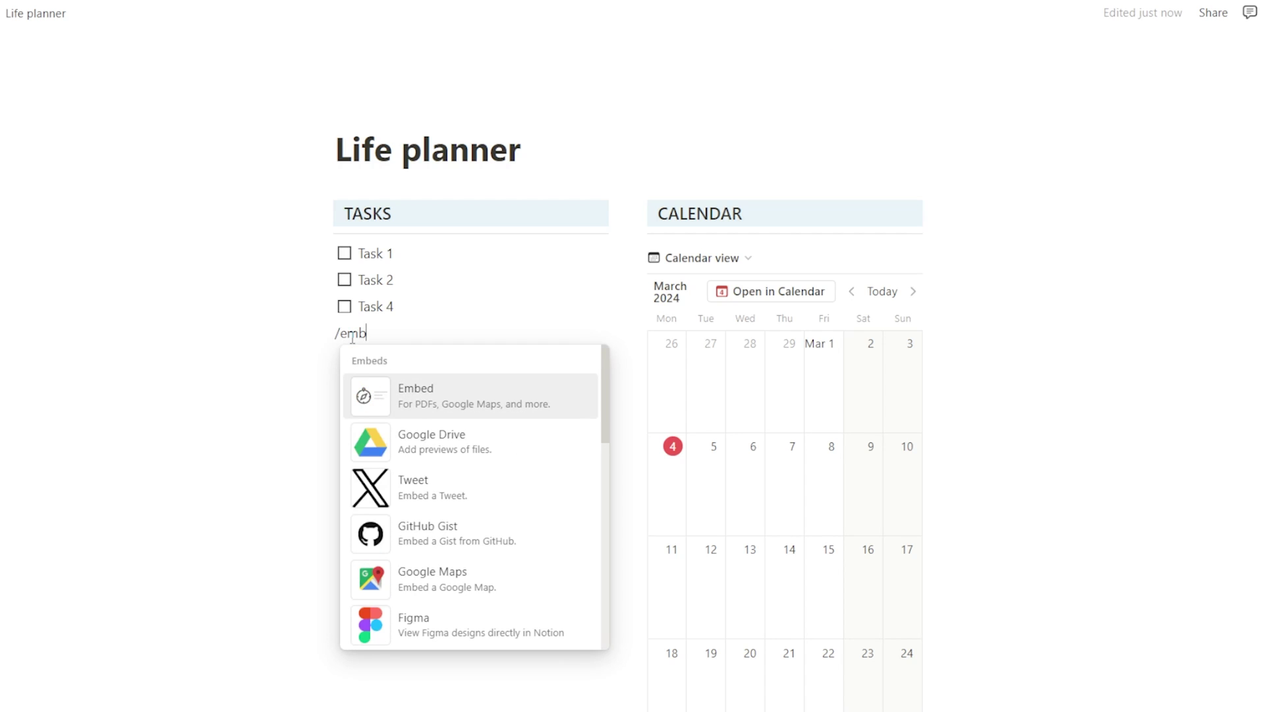
pyautogui.click(417, 394)
pyautogui.hotkey('ctrl', 'v')
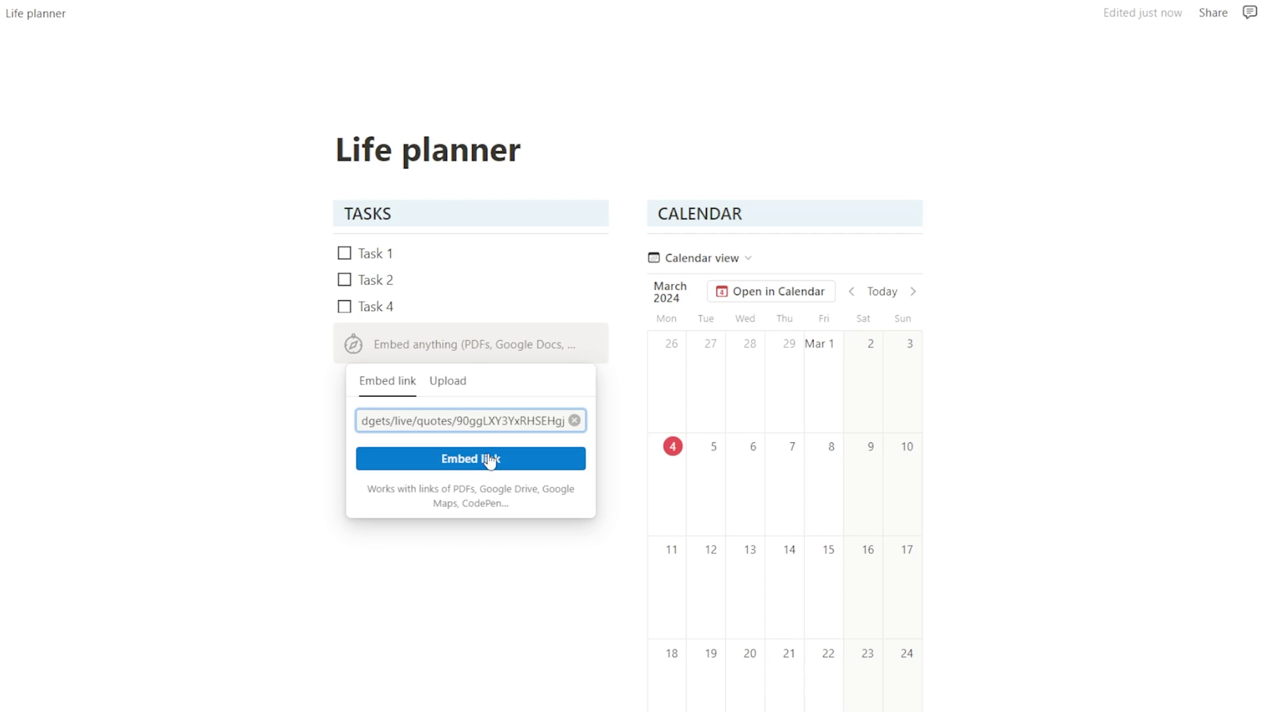
pyautogui.click(488, 460)
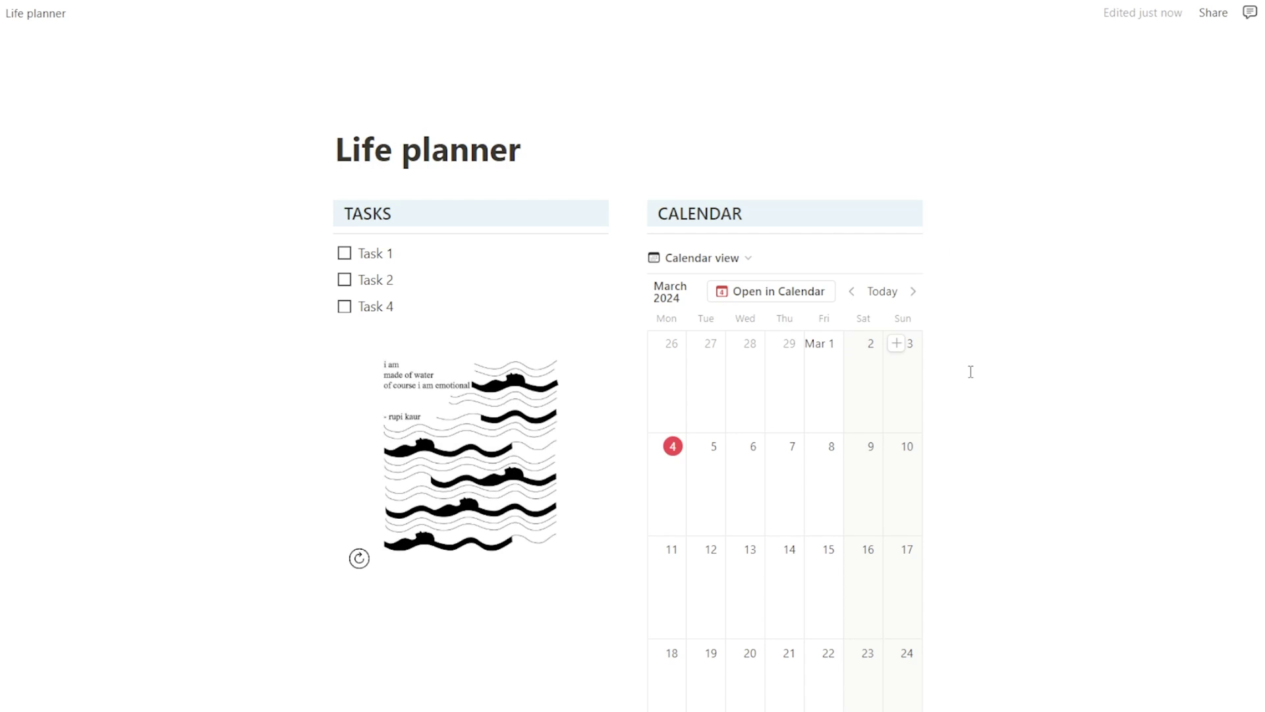